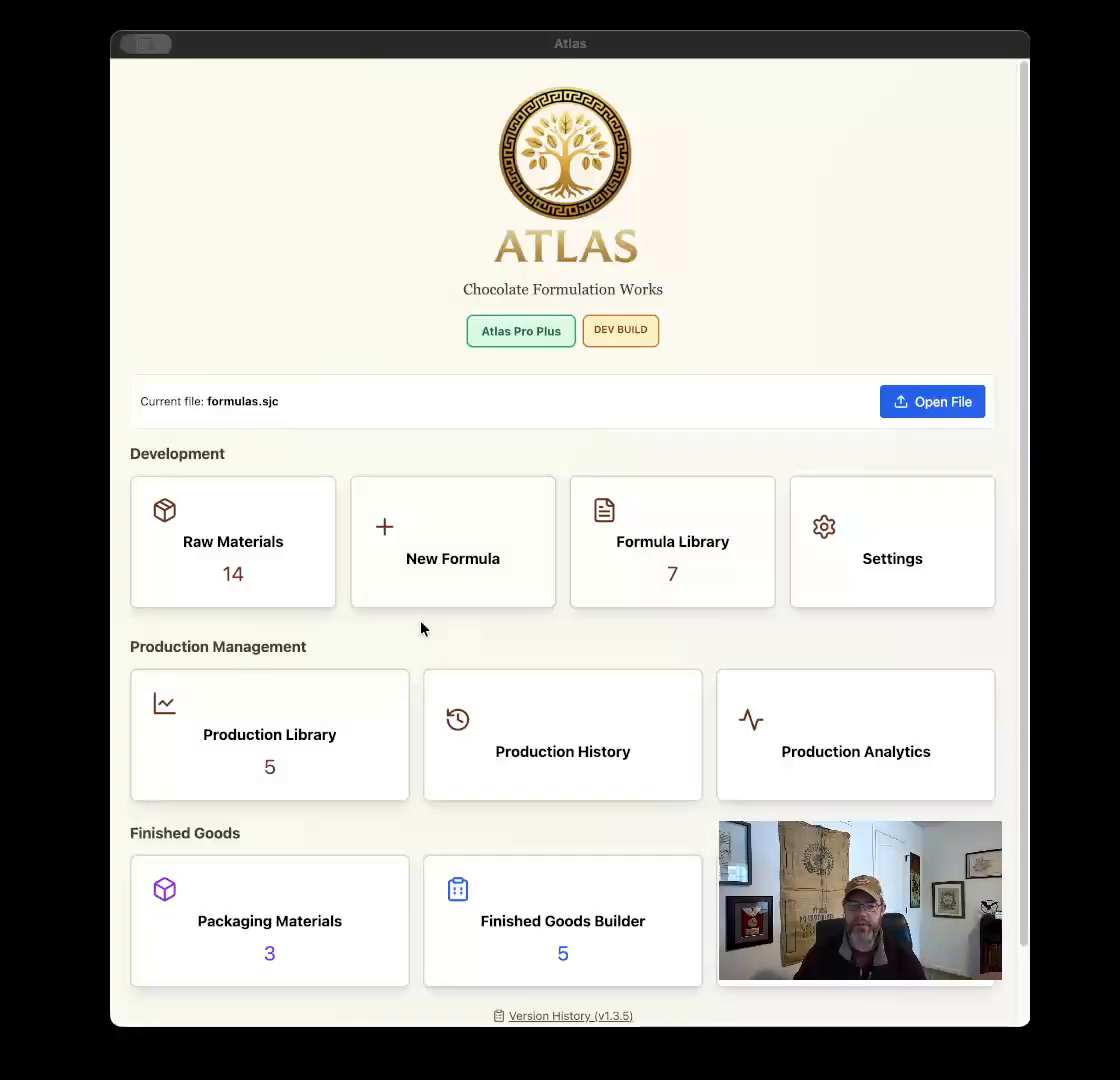
Step: Start a new formula, fill in the creator's name and name the formula "56% Ecuadorian Dark Chocolate"
click(422, 622)
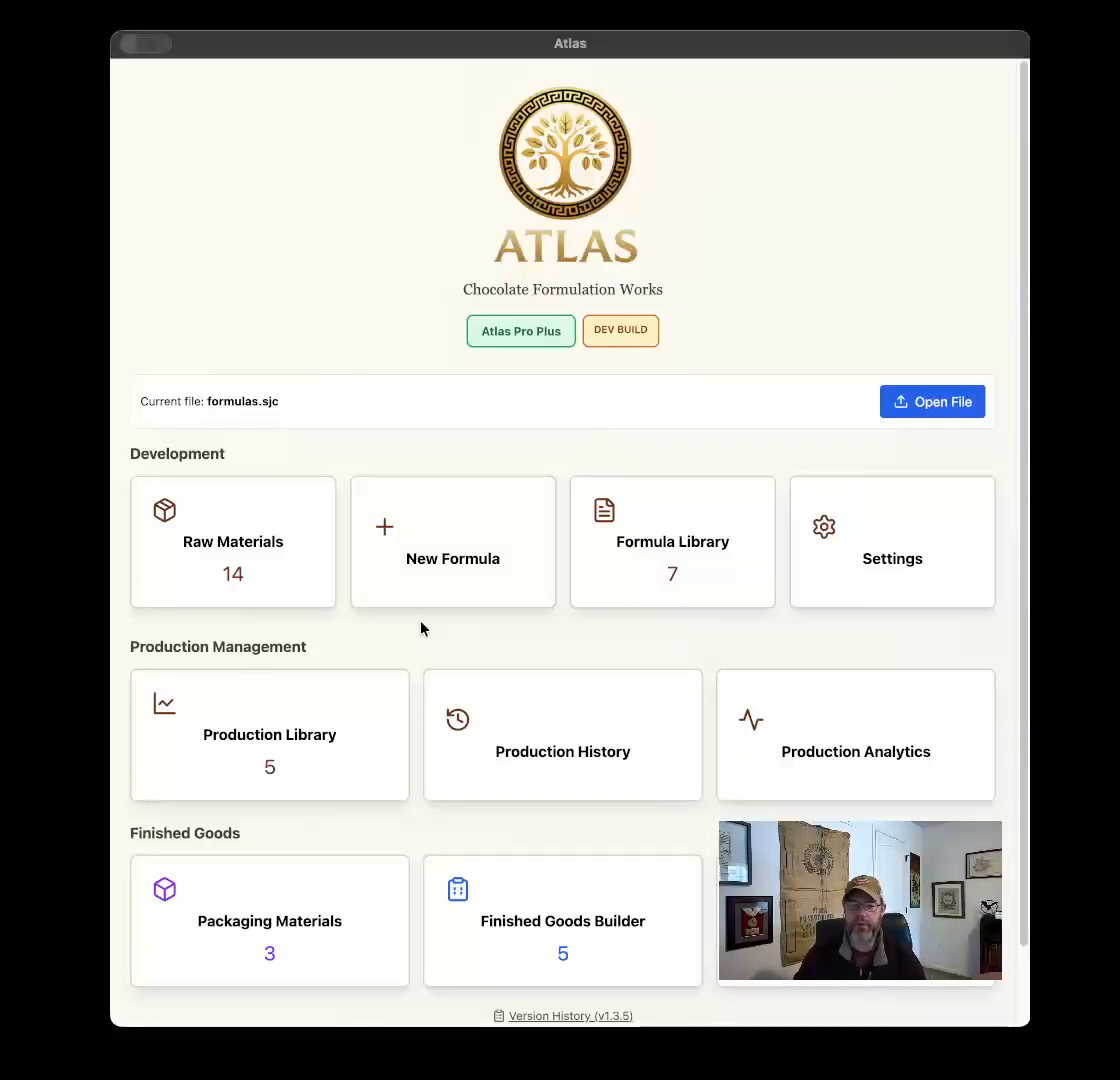
click(460, 574)
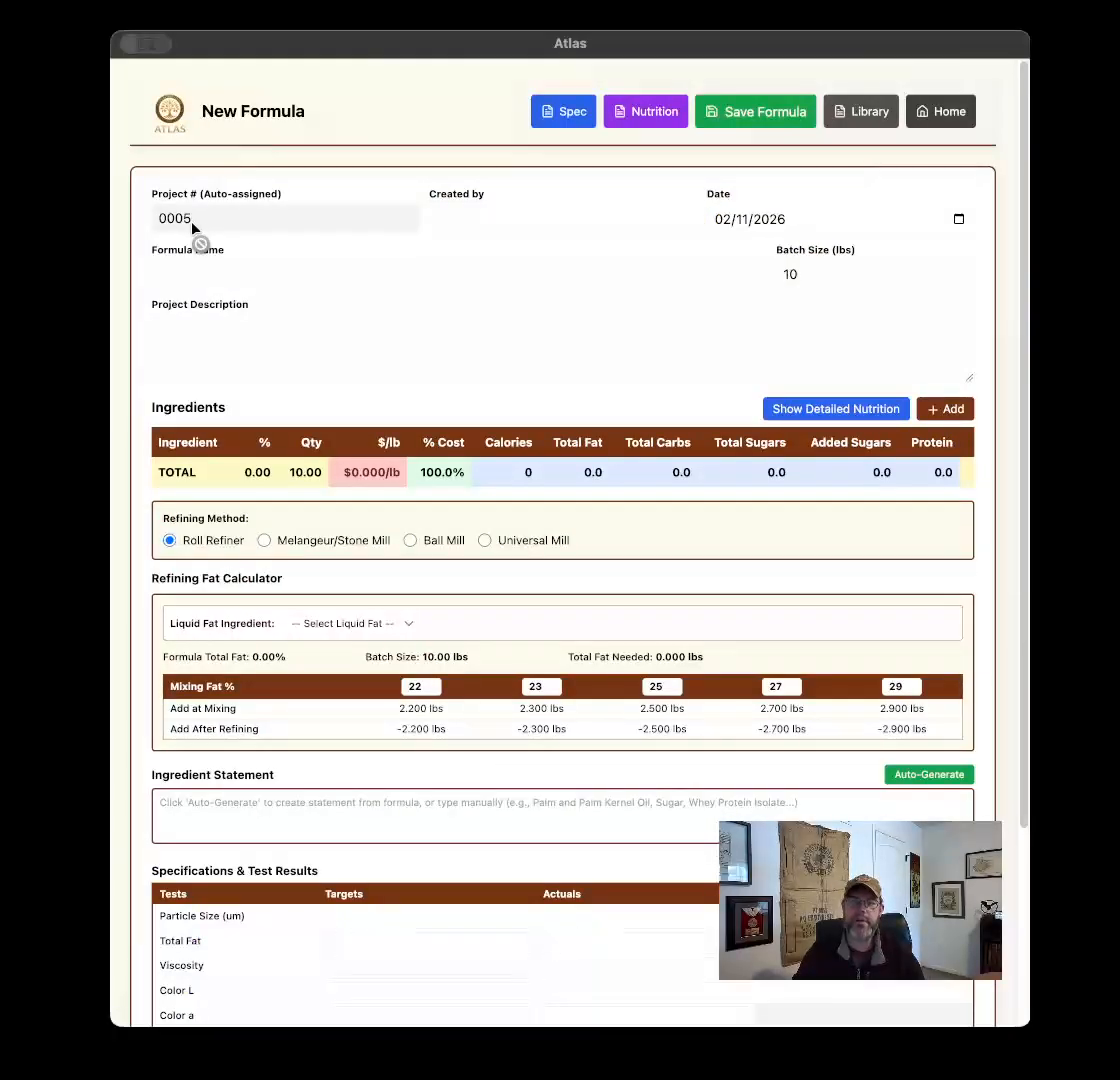
click(518, 209)
text(Scott)
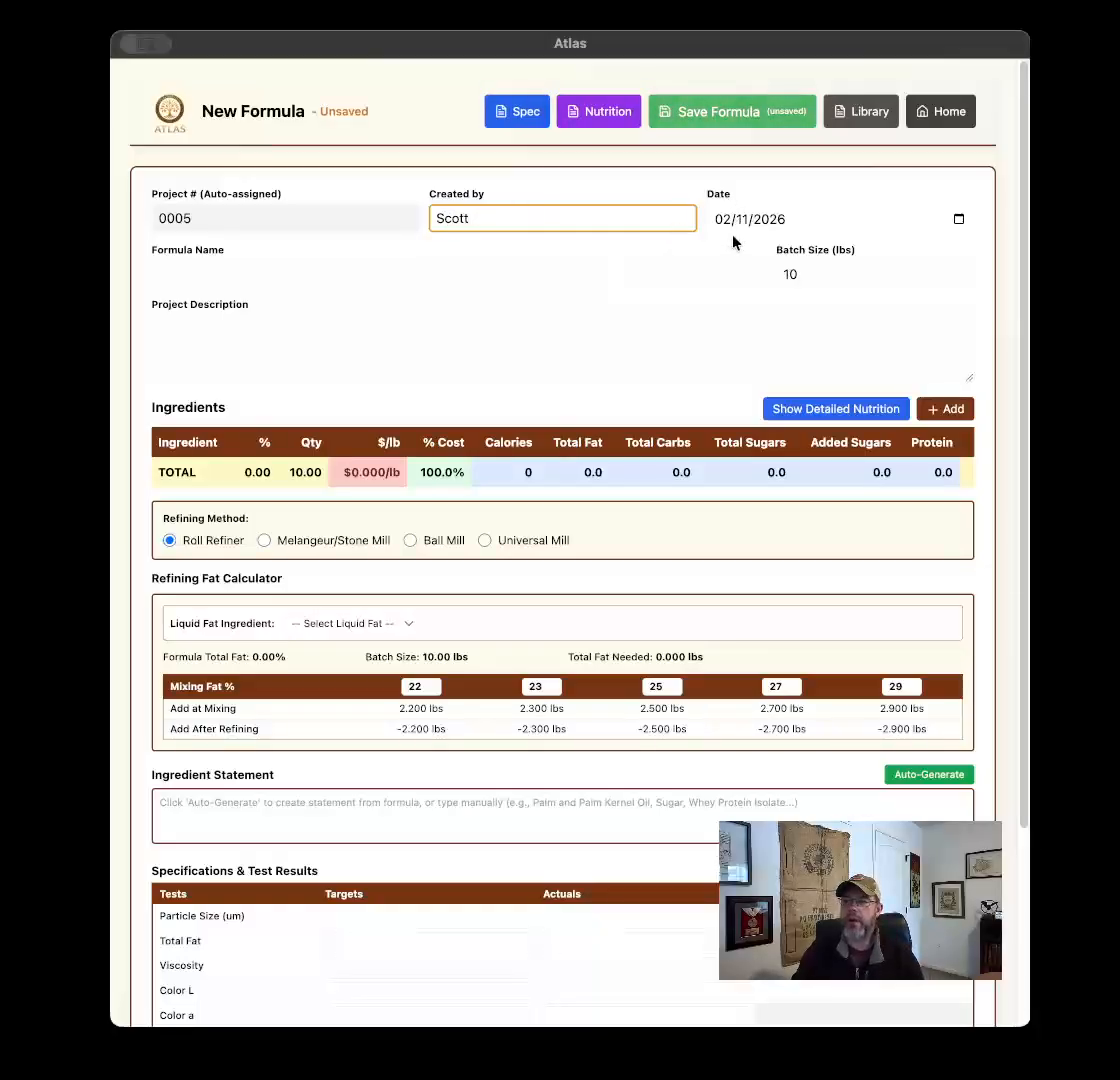
click(332, 281)
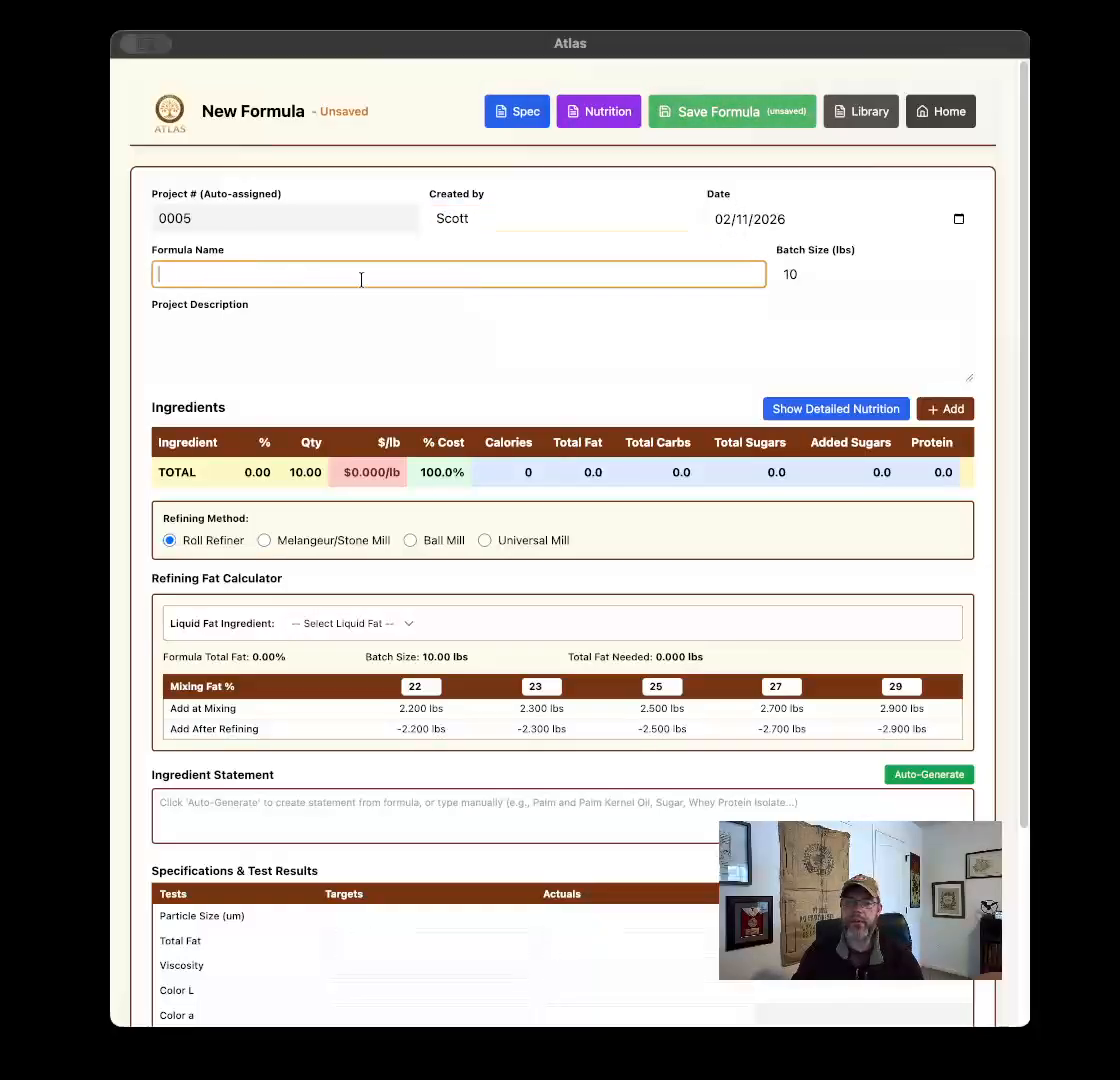
text(56% Ecuadorian Dark Chocolate)
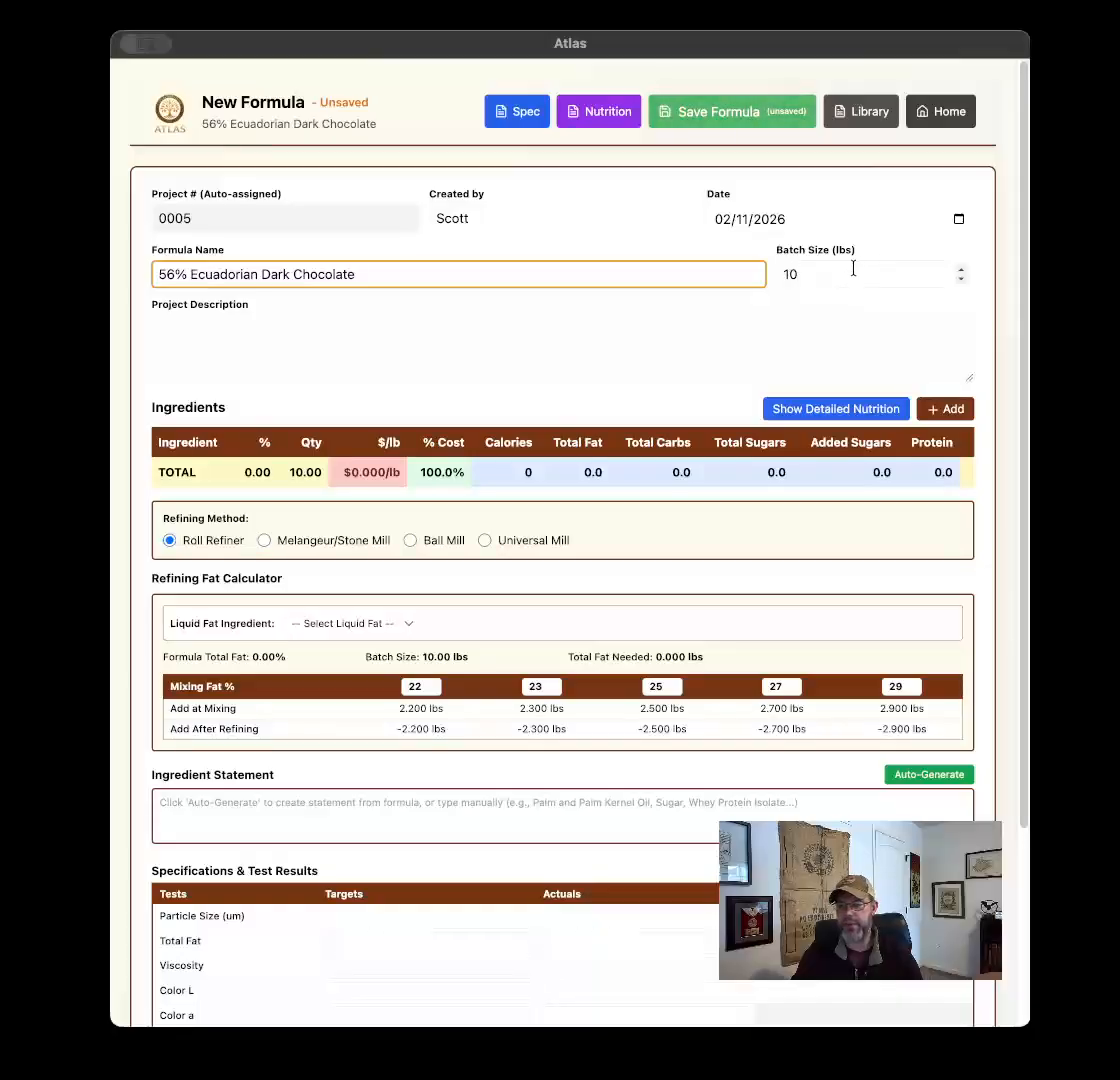
Step: Make the project description box slightly taller and enter "test project for illustration purposes"
click(280, 340)
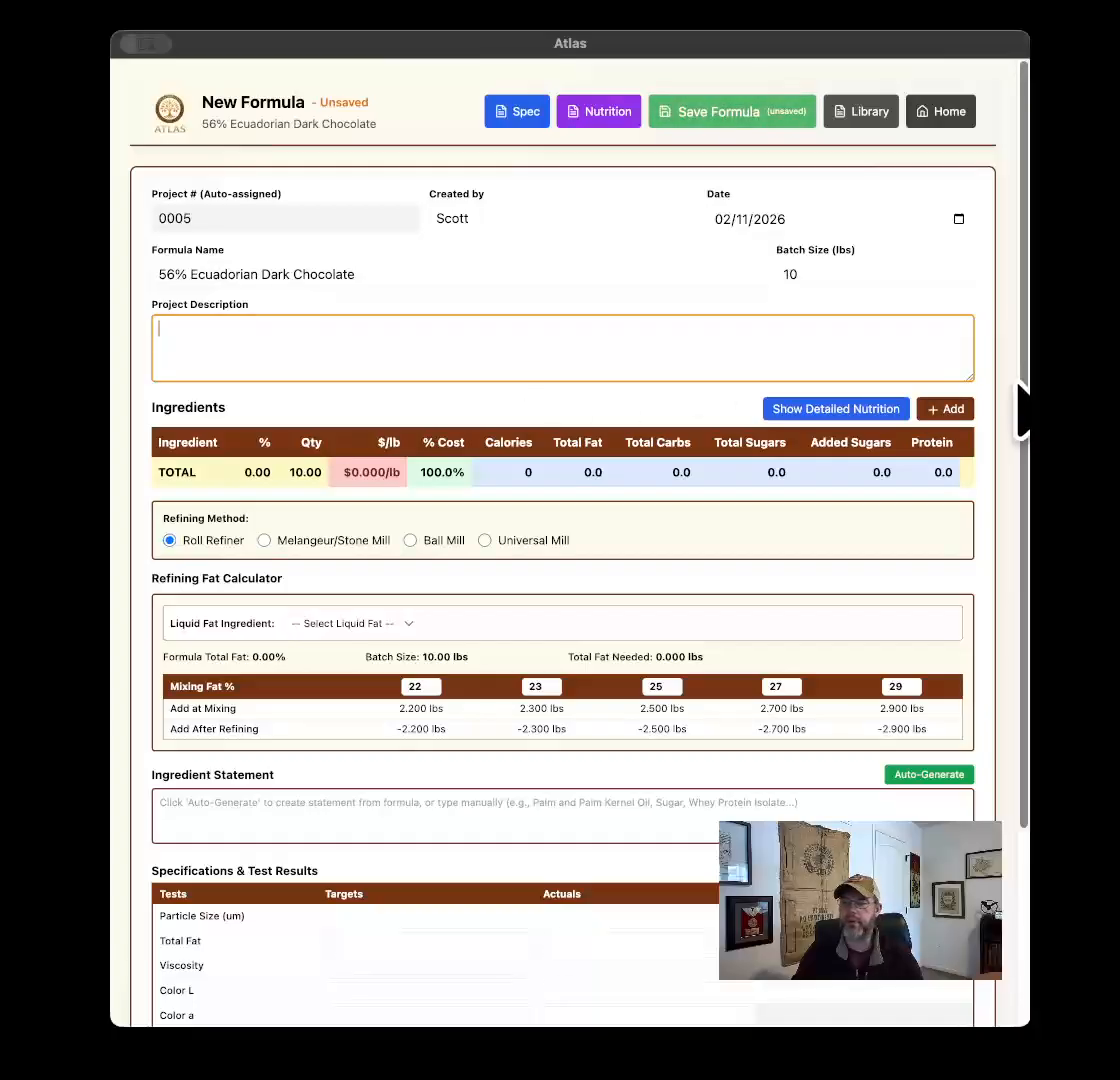
mouse_move(970, 376)
mouse_down()
mouse_move(970, 405)
mouse_move(960, 358)
mouse_move(968, 390)
mouse_up()
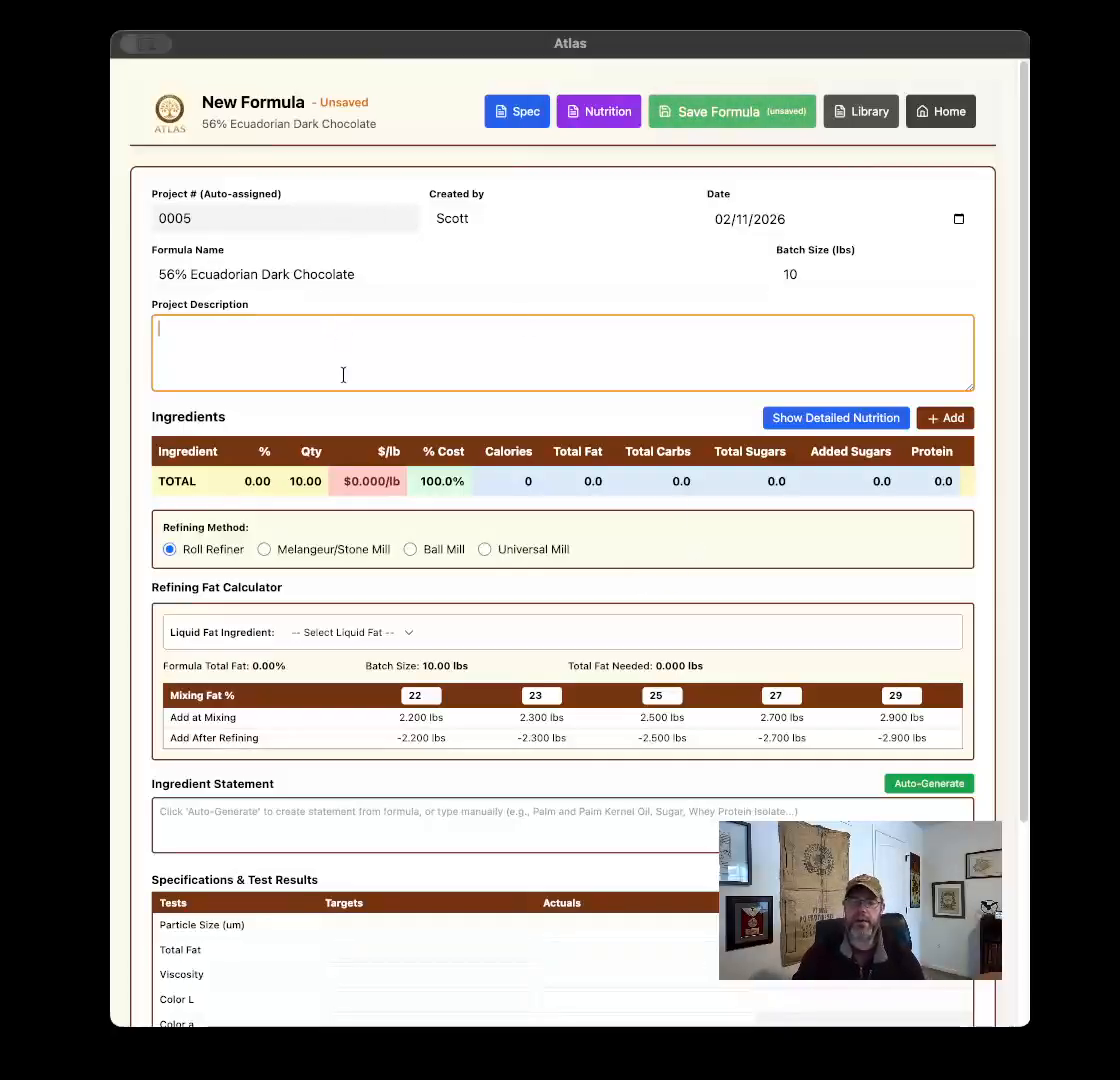
text(test )
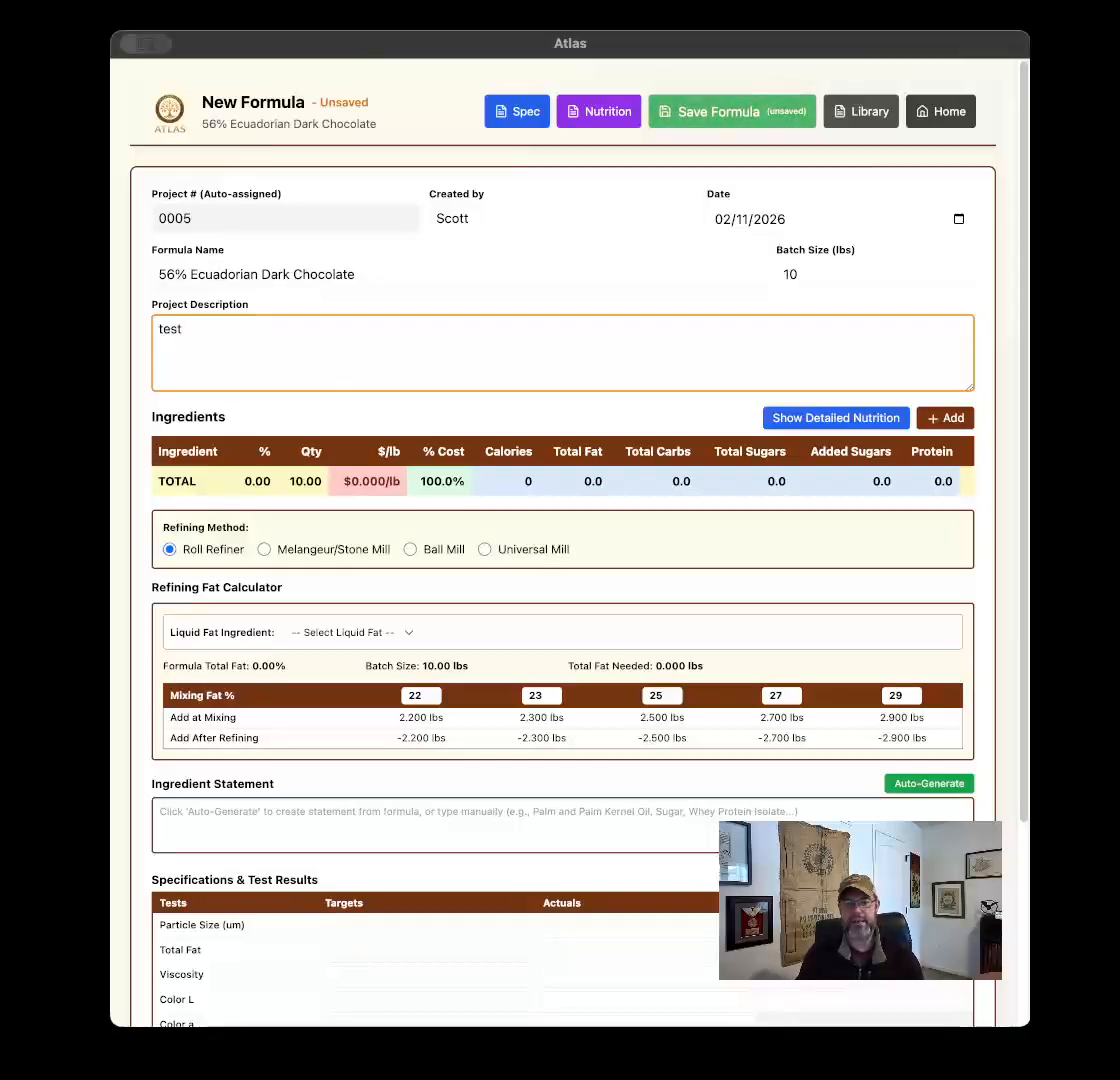
text(project for illustration purposes)
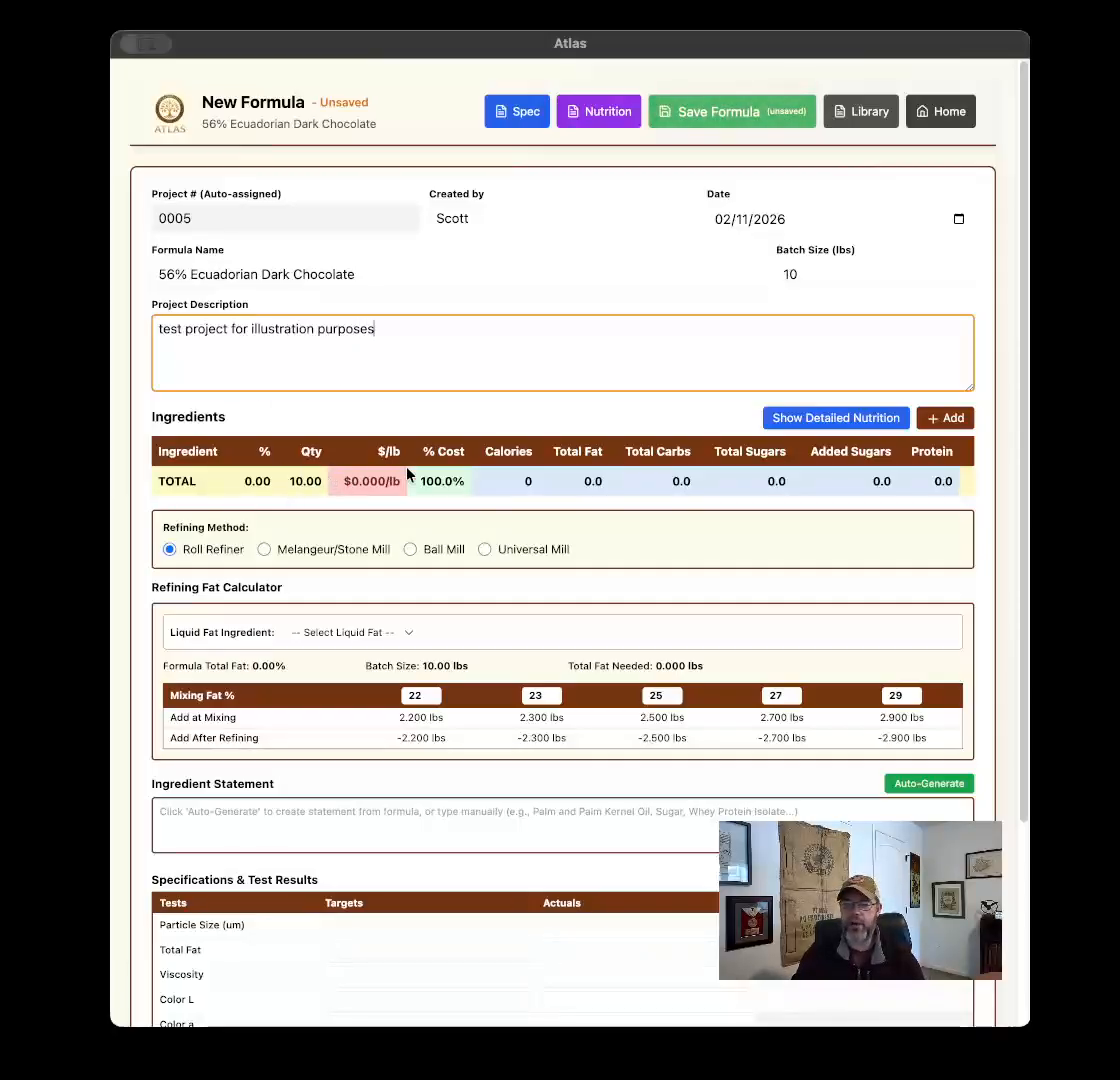
Step: Browse the available ingredients, search for "nib" and add Ecuadorian Nibs to the formula
click(941, 420)
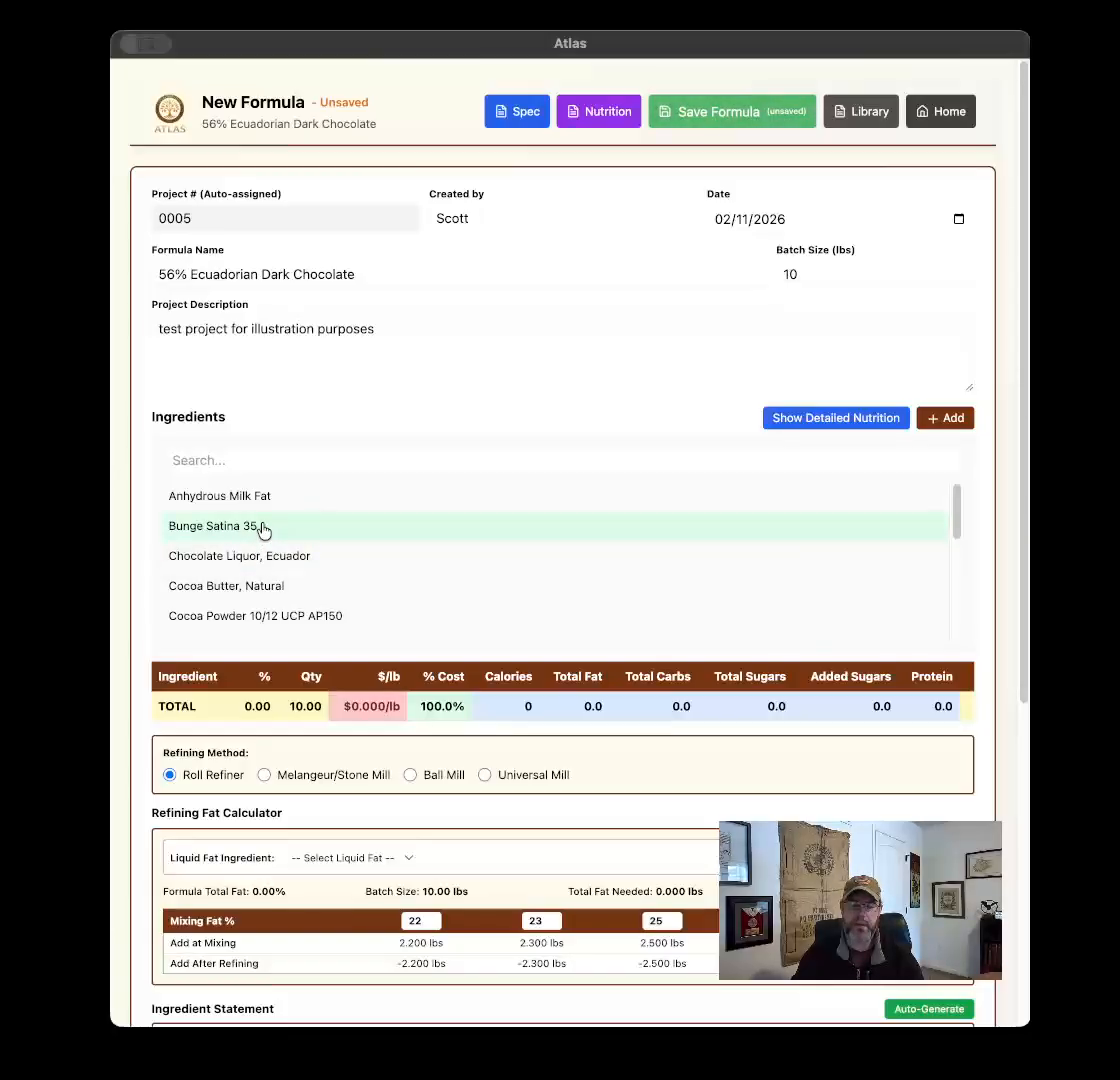
scroll(302, 507, down, 2)
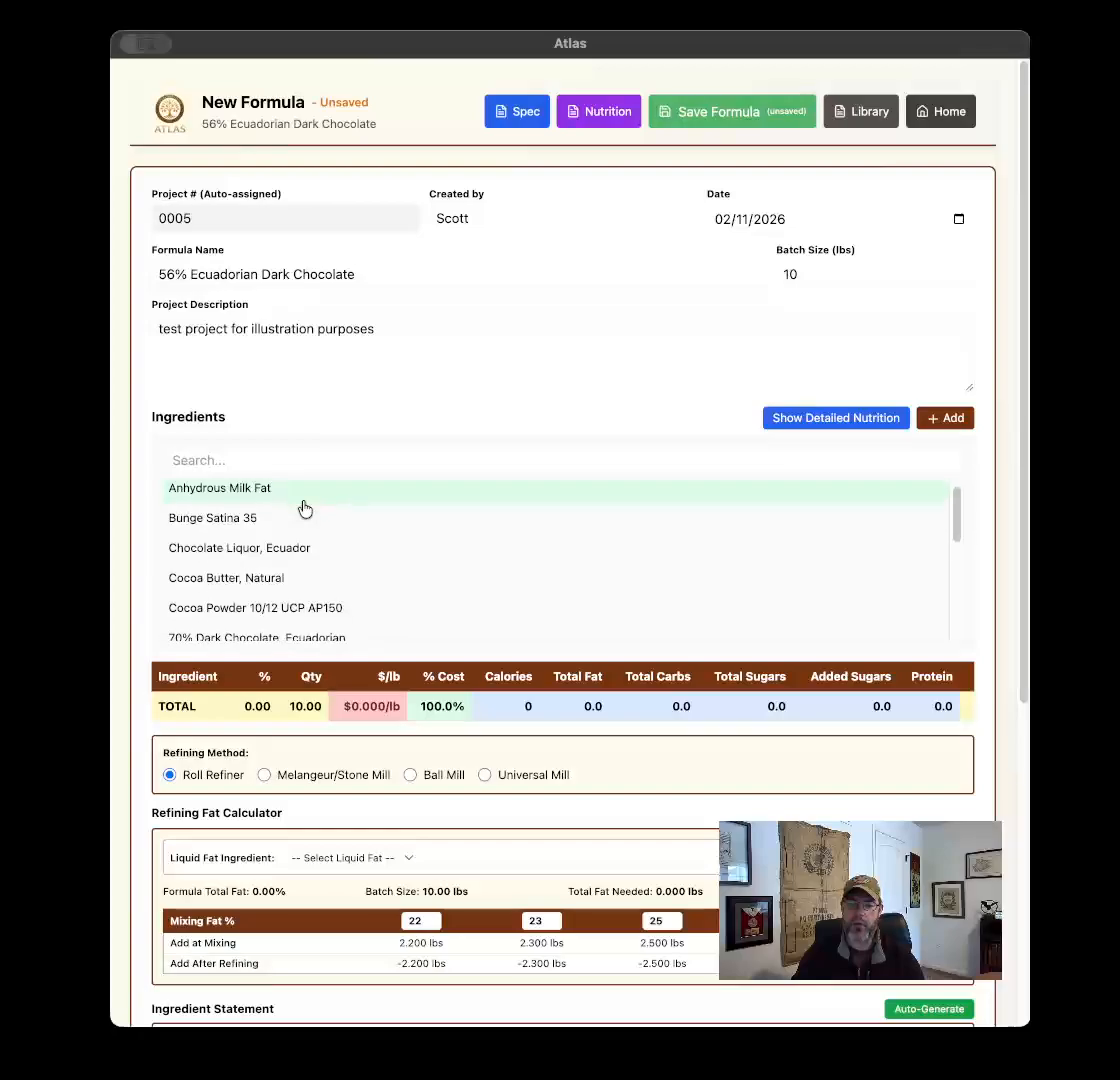
scroll(302, 512, down, 6)
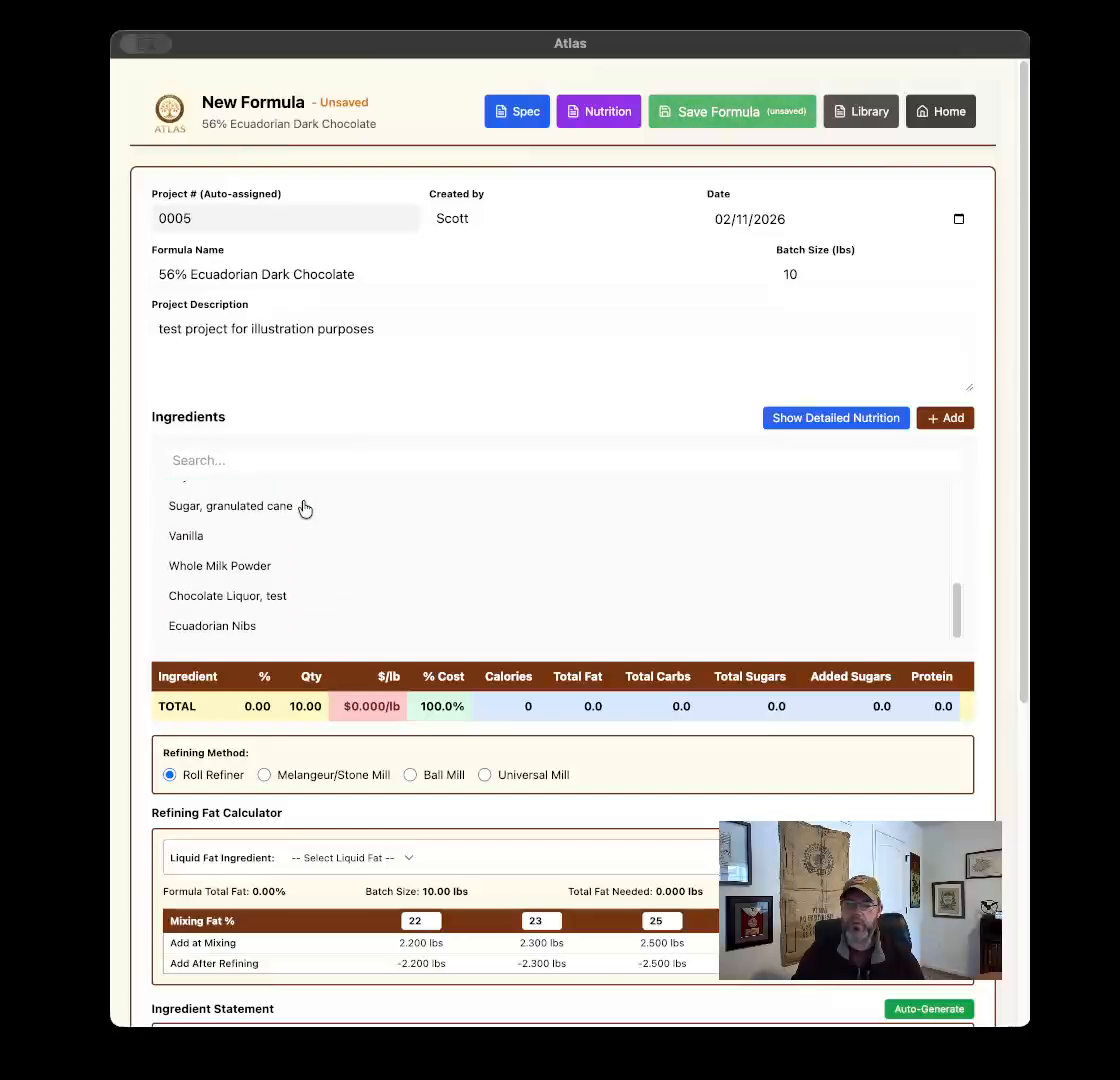
scroll(277, 575, up, 8)
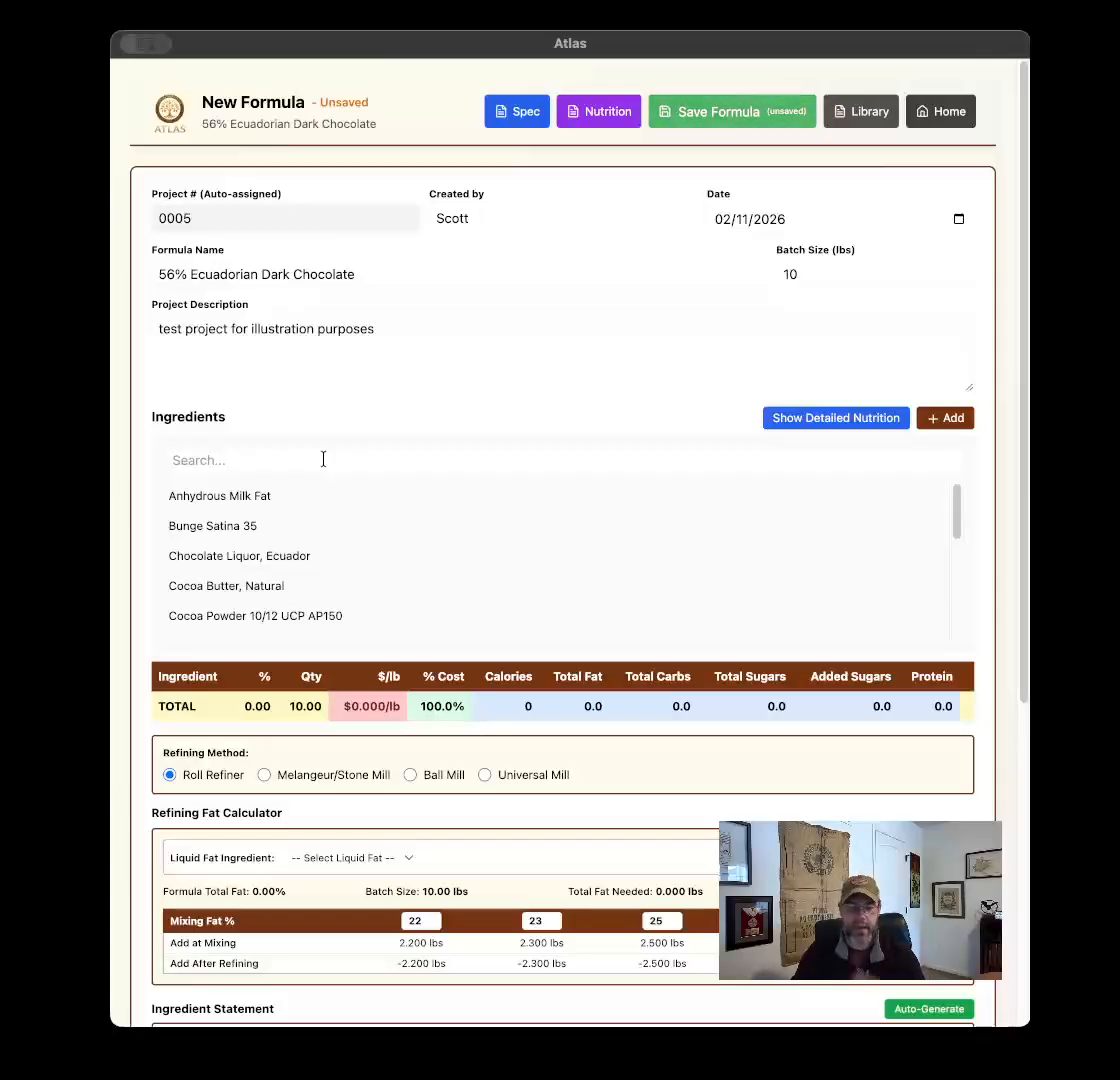
click(323, 459)
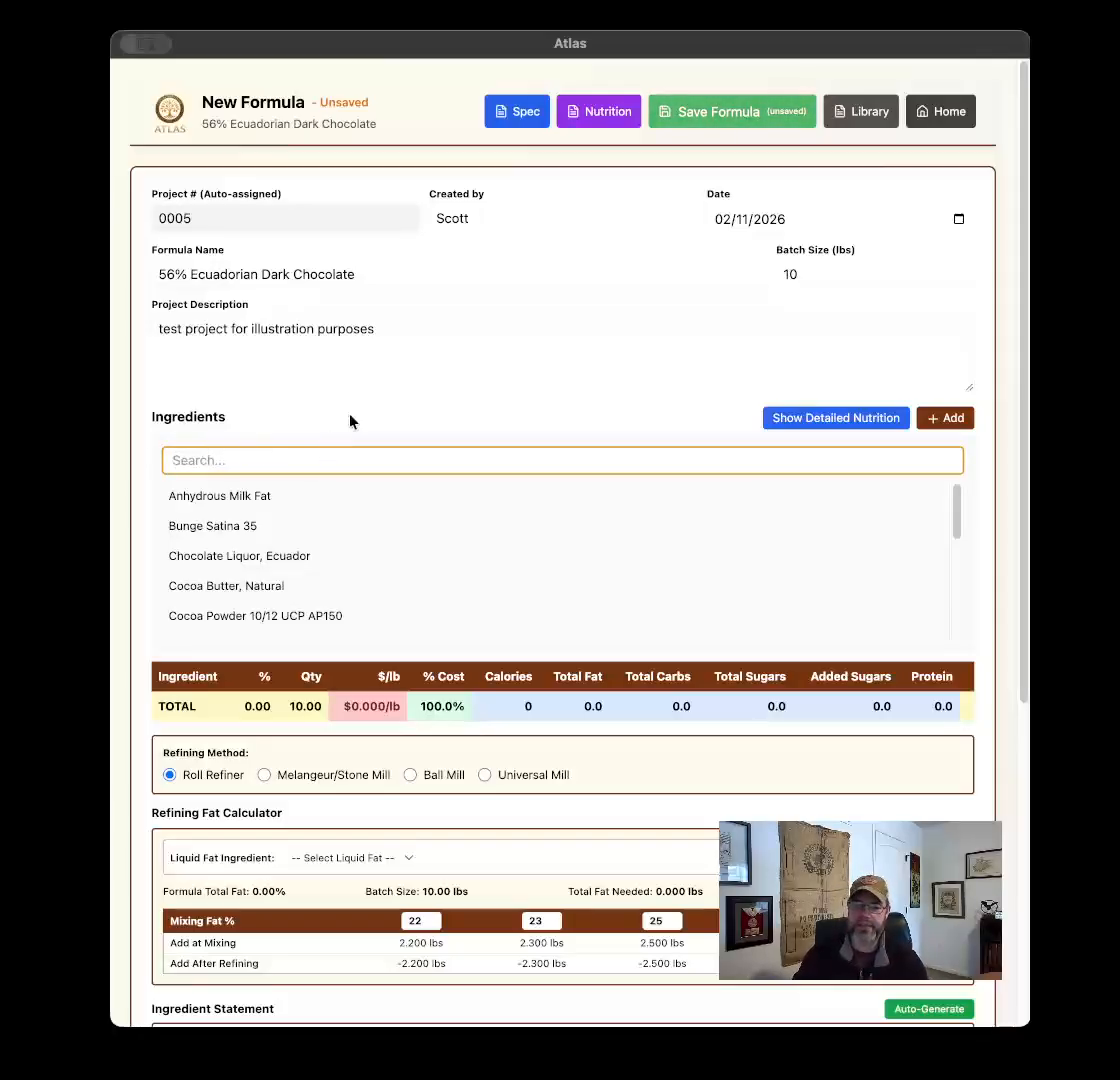
text(nib)
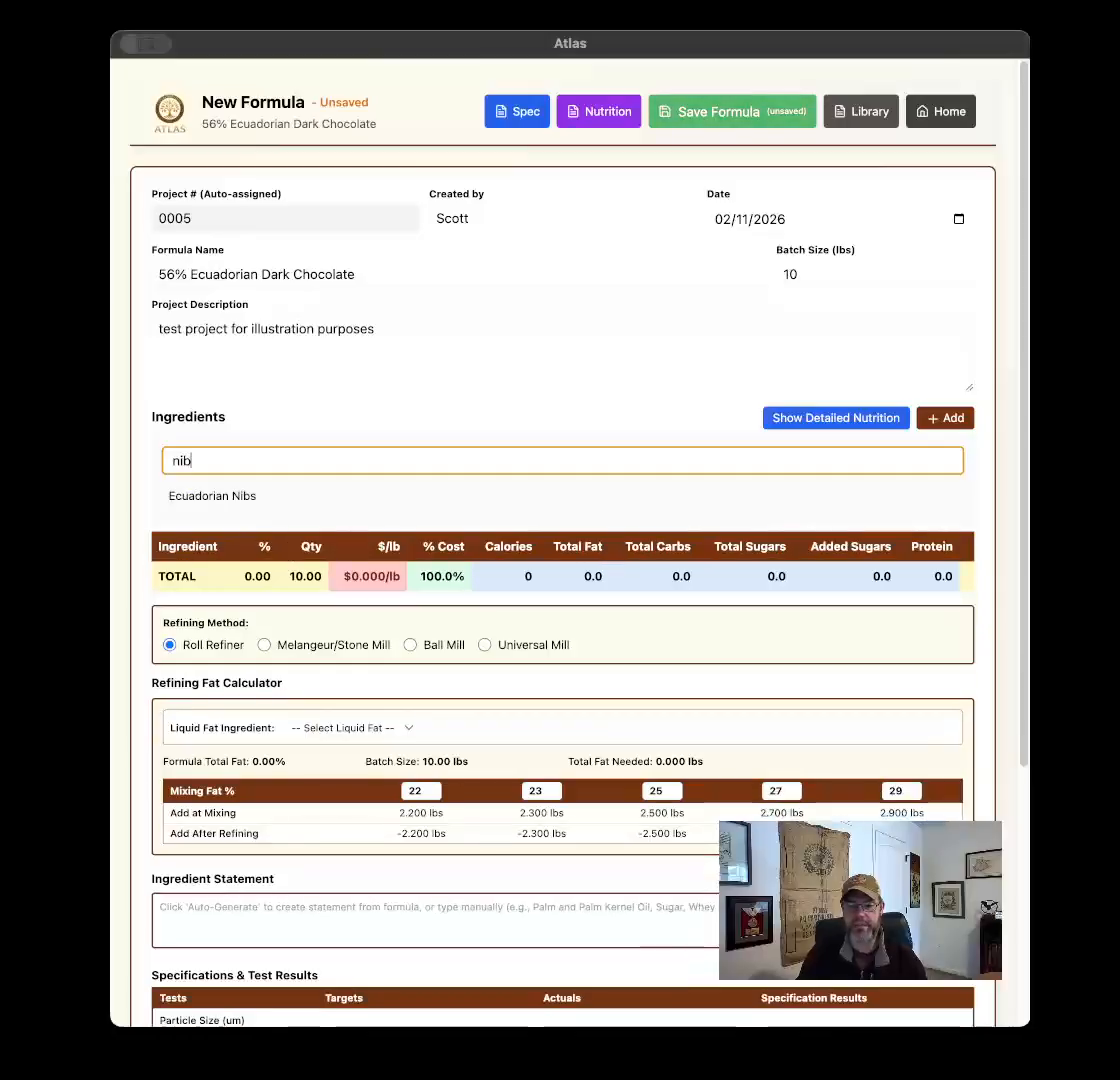
click(228, 509)
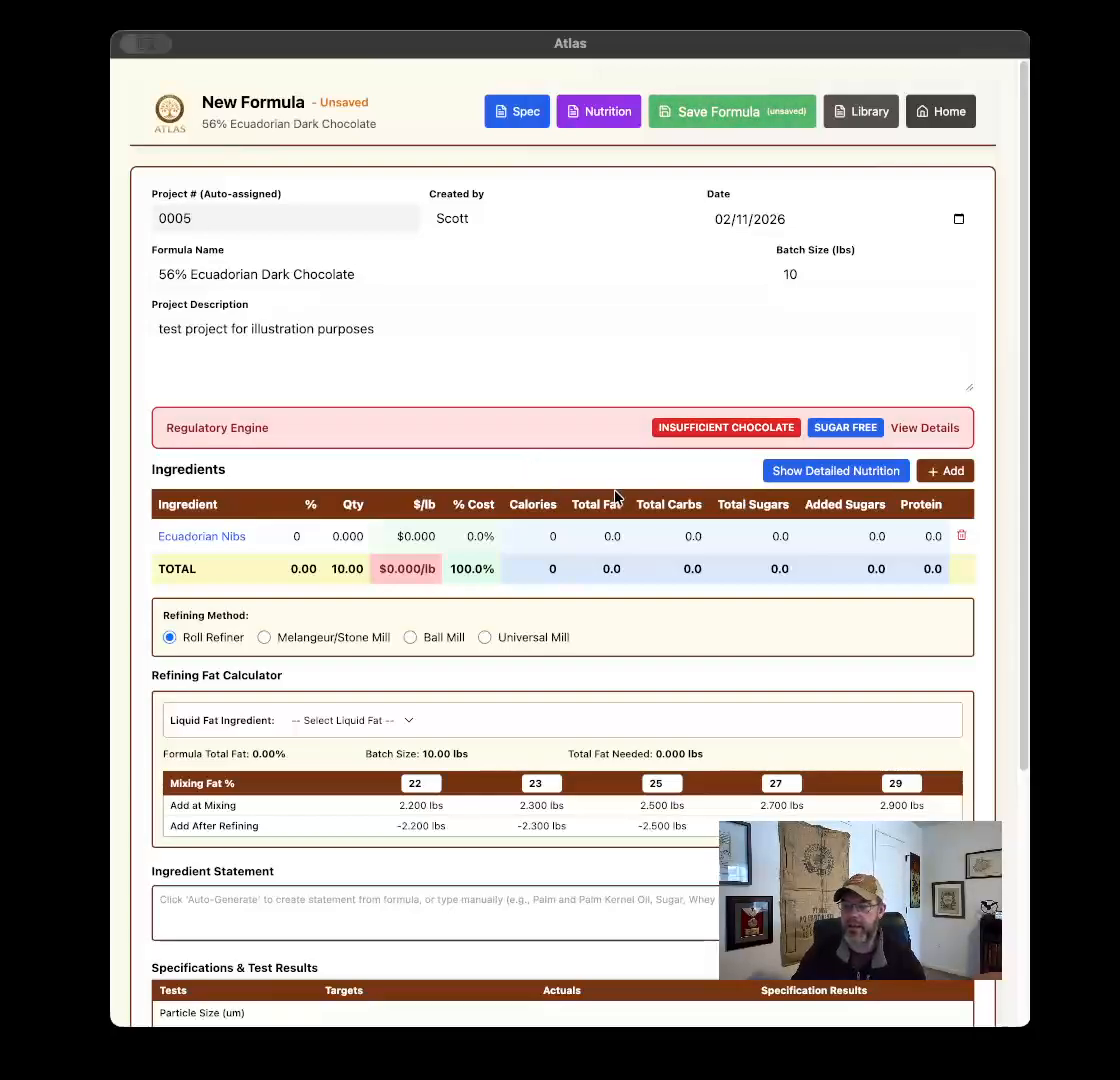
Step: Search the ingredients for "sugar" and add Sugar, granulated cane to the formula
click(943, 474)
click(300, 514)
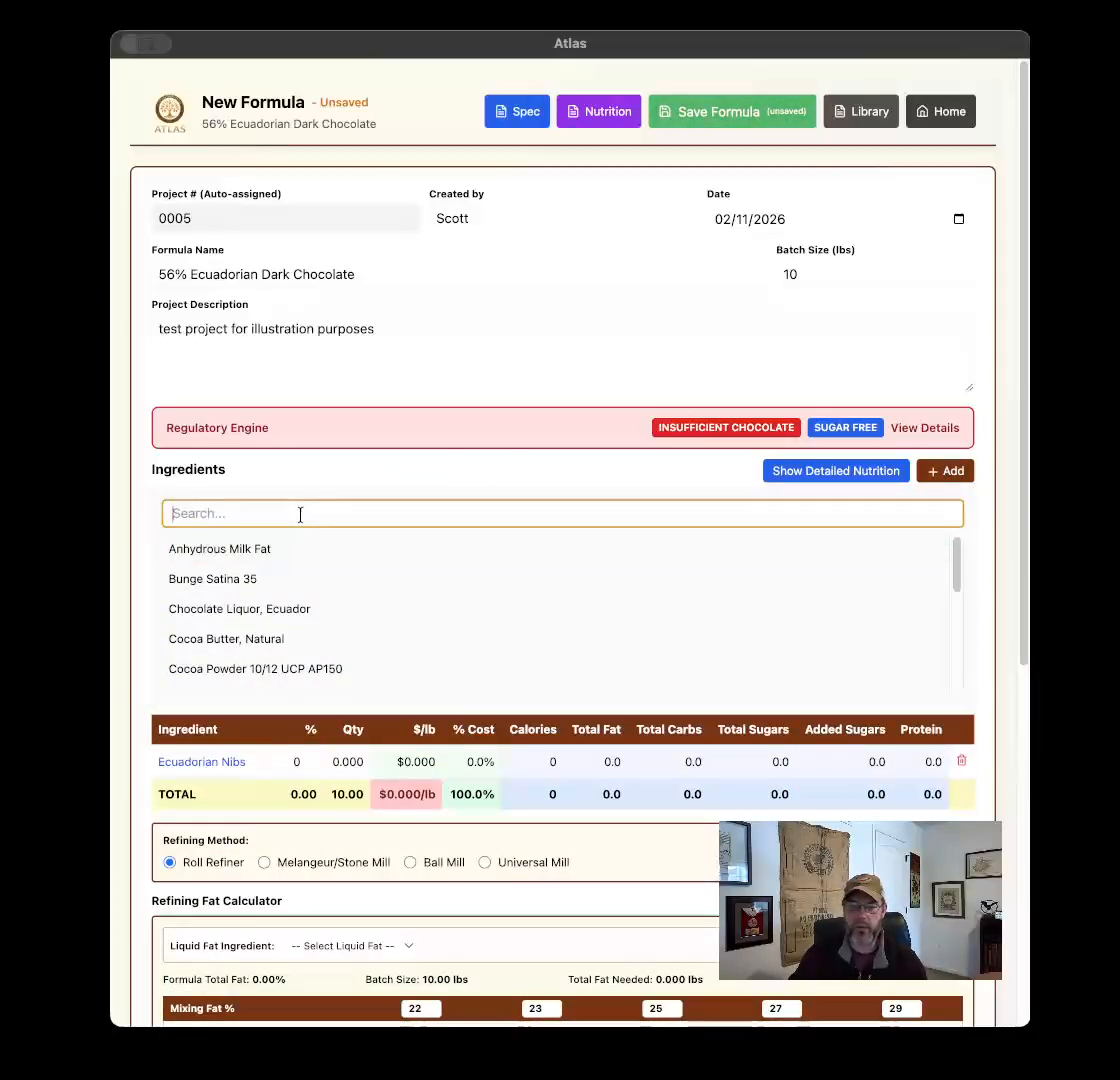
text(sugar)
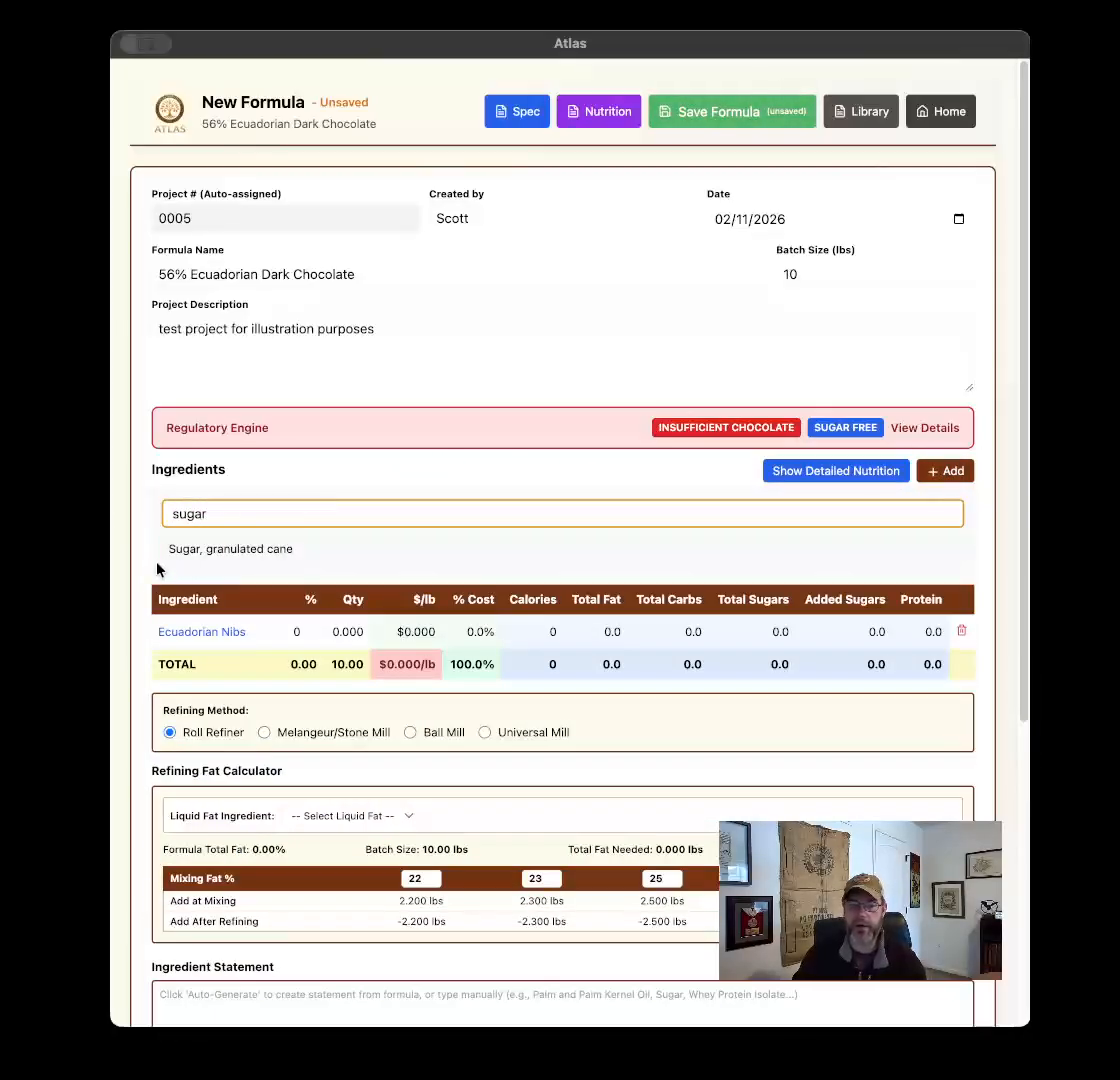
click(228, 548)
Step: Search the ingredients for "cocoa" and add Cocoa Powder 10/12 UCP AP150 to the formula
click(962, 480)
click(395, 510)
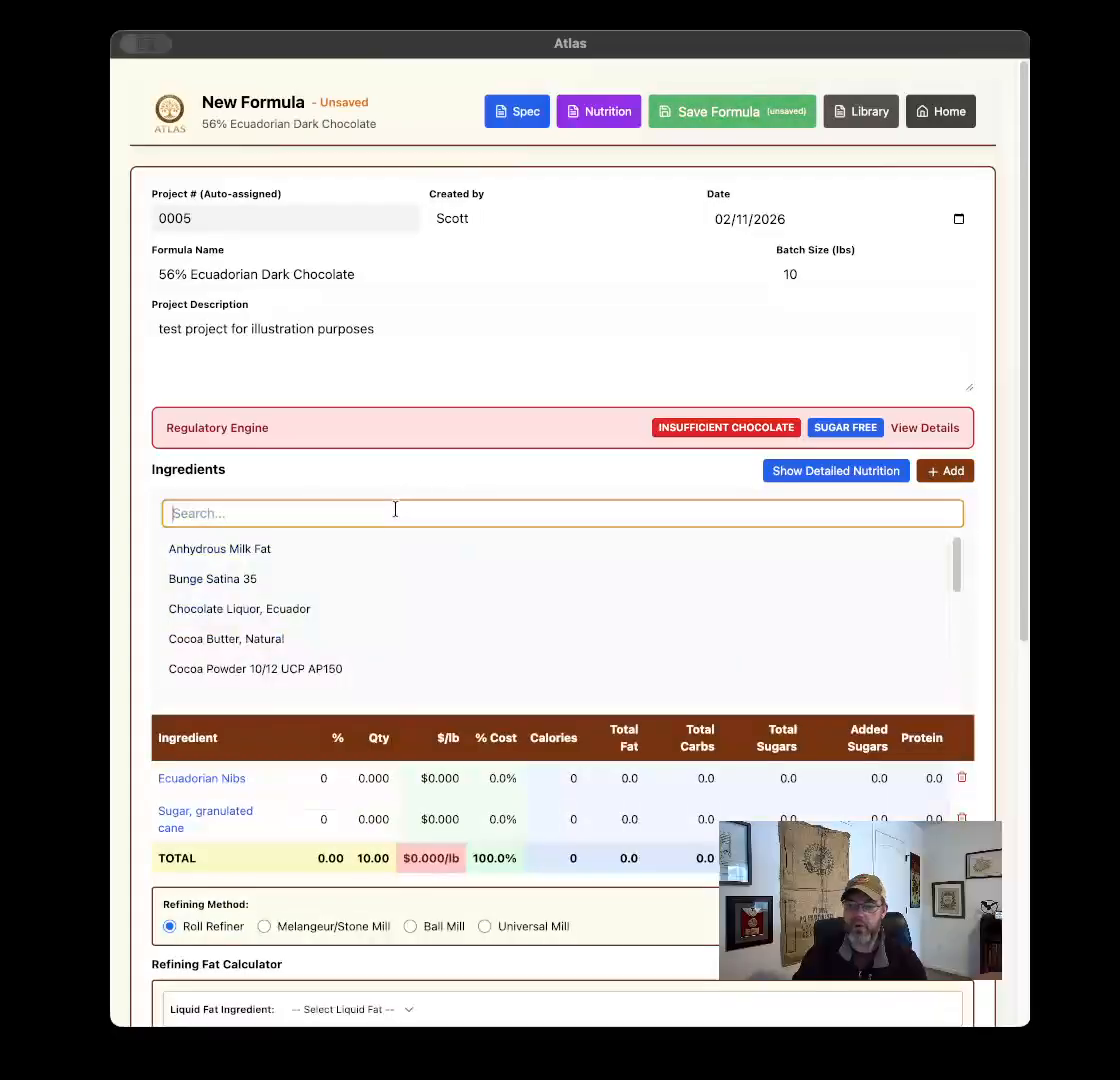
text(cocoa)
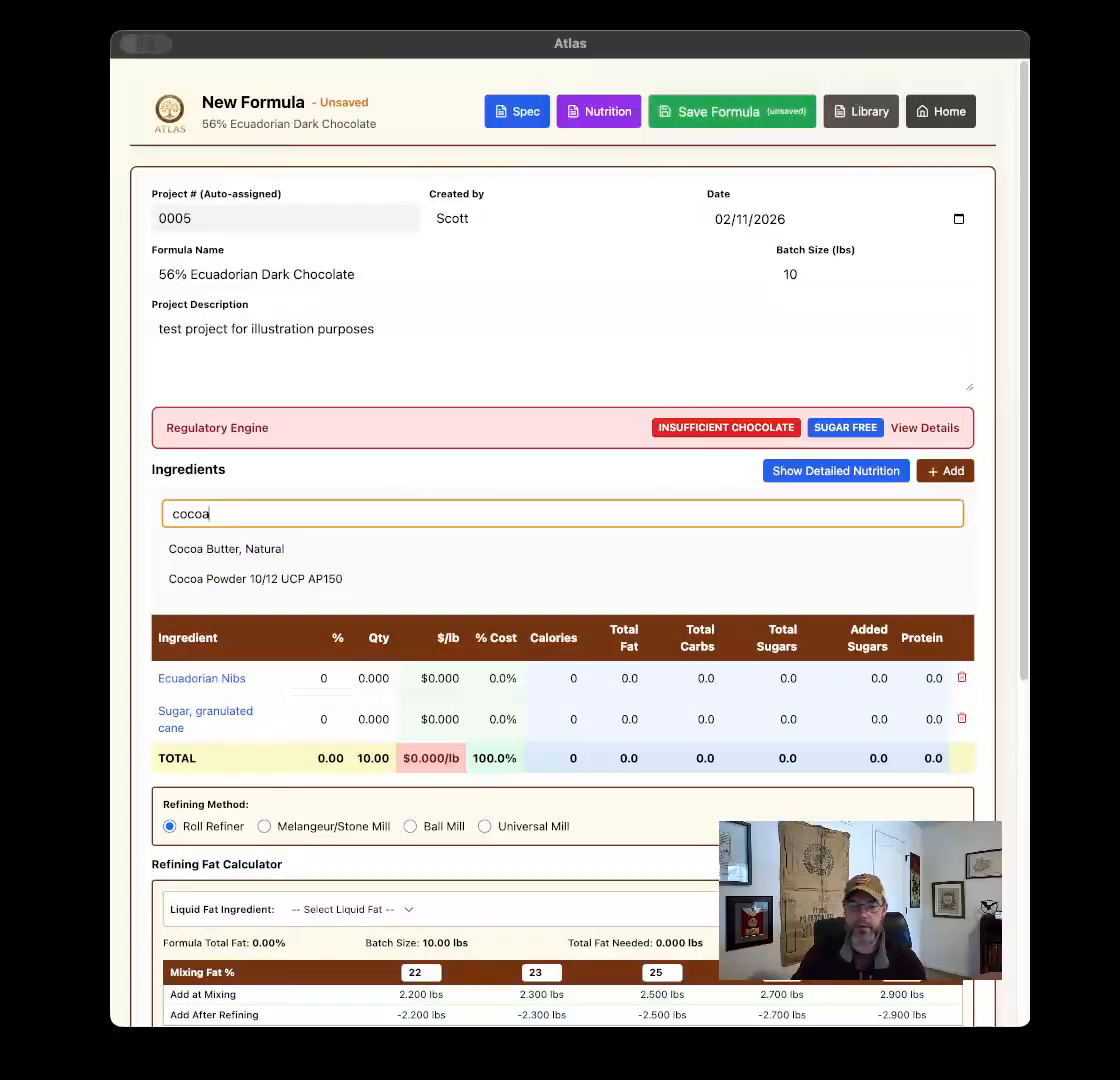
click(315, 578)
Step: Search the ingredients for "van" and add Vanilla to the formula
click(948, 472)
click(302, 513)
text(van)
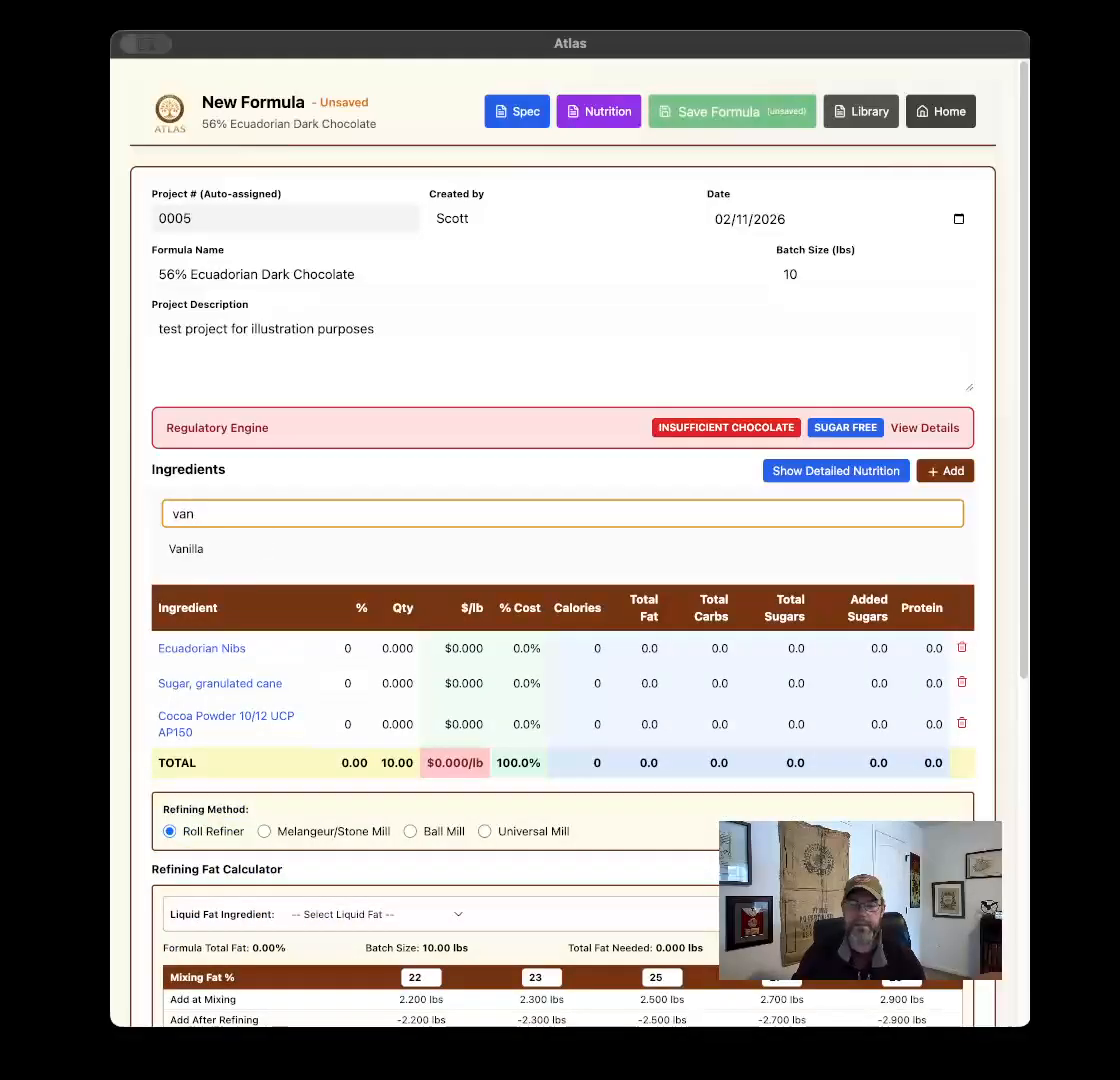
click(215, 560)
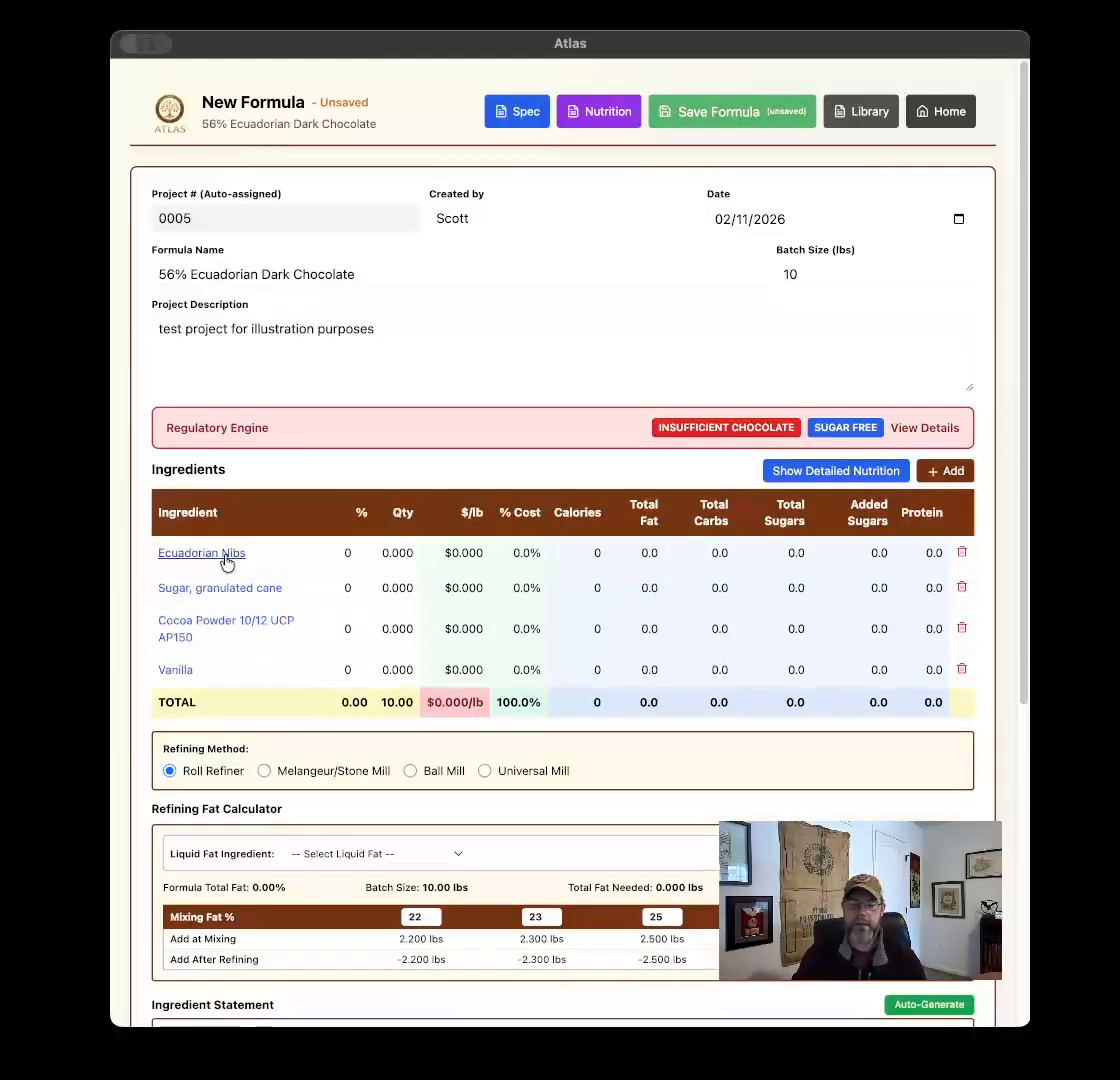
Step: Set the ingredient percentages to 44 for granulated cane sugar, 40 for Ecuadorian Nibs and 1 for Vanilla
scroll(279, 540, down, 1)
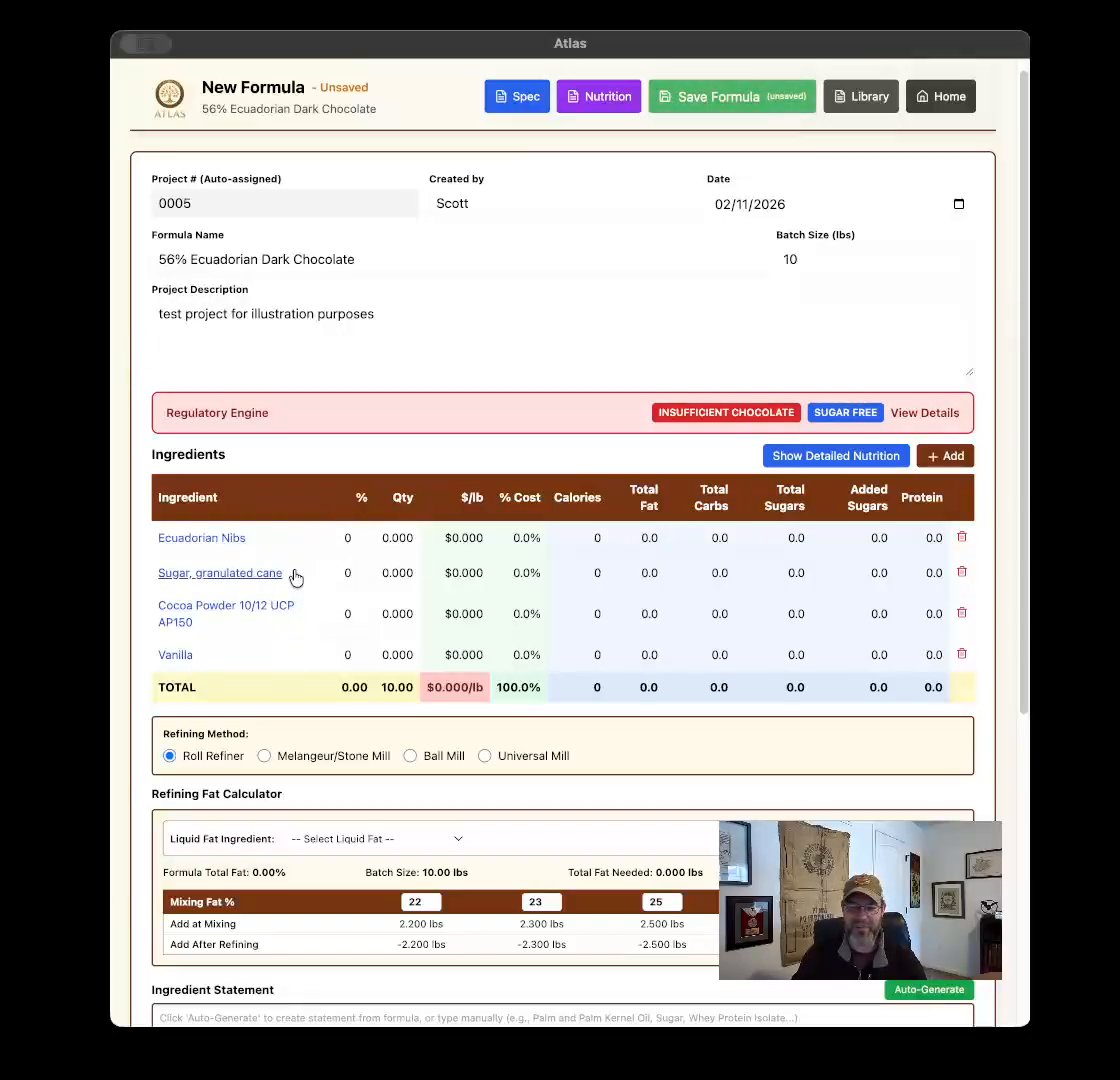
click(338, 573)
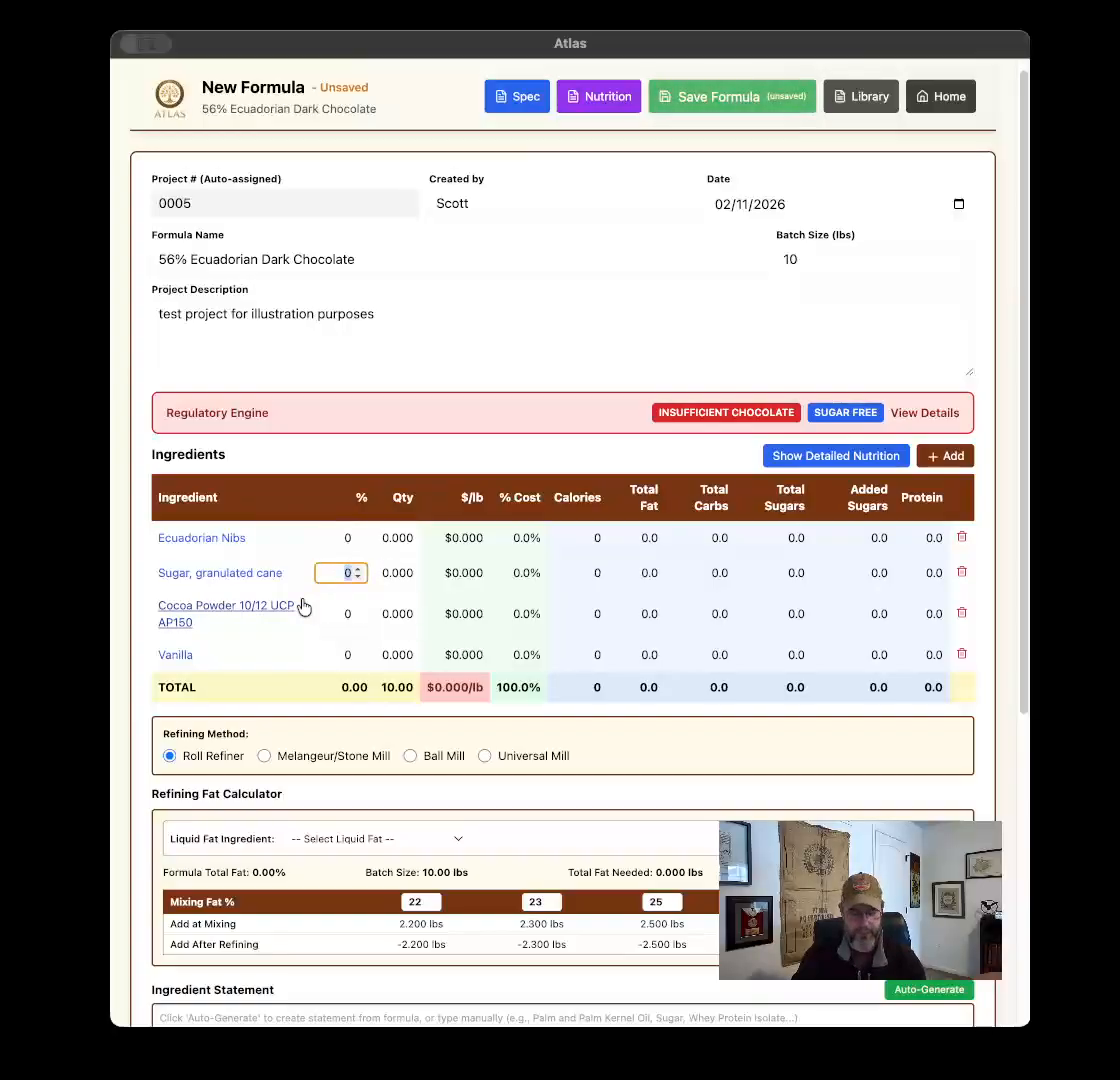
text(44)
click(332, 537)
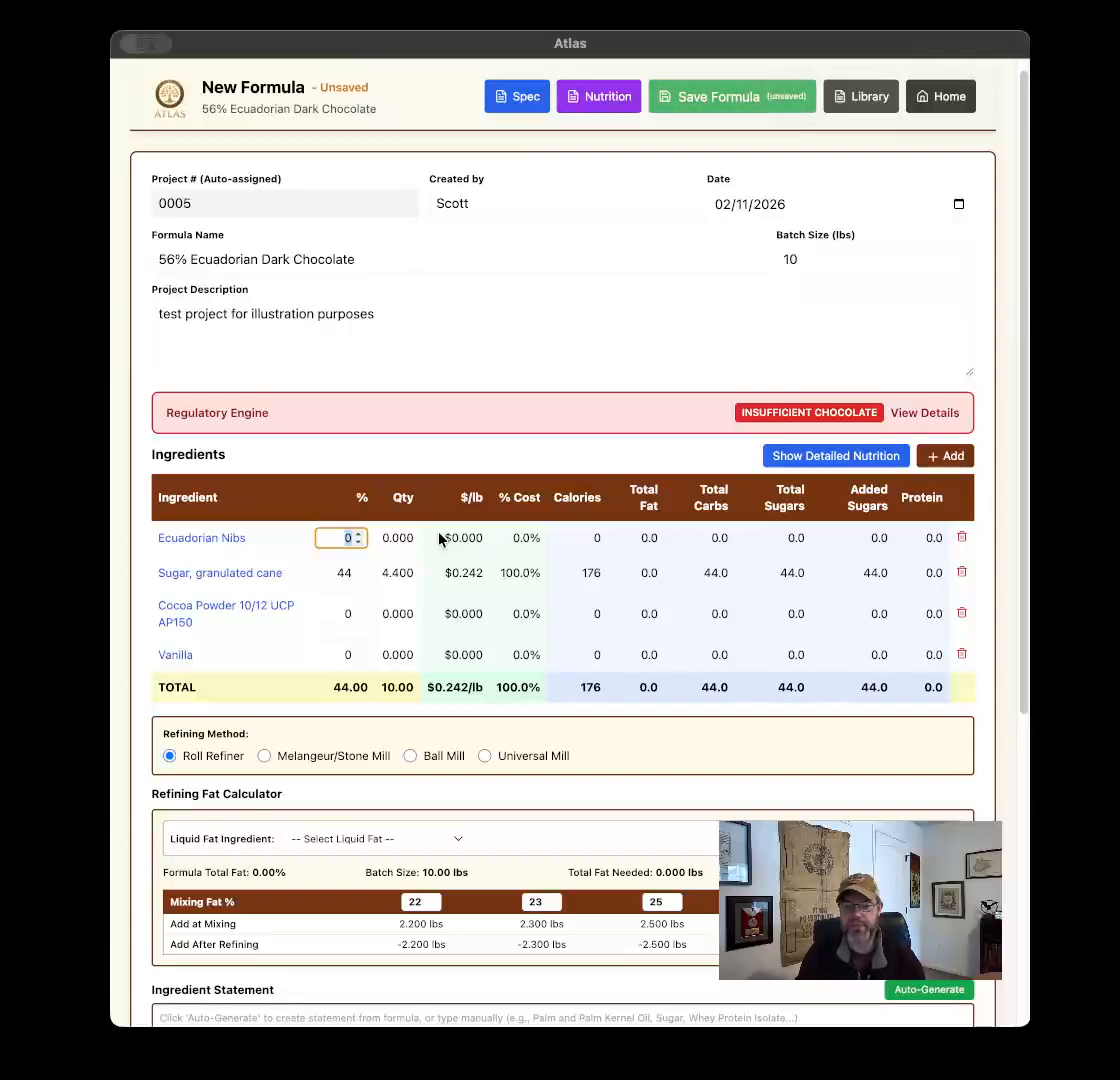
text(40)
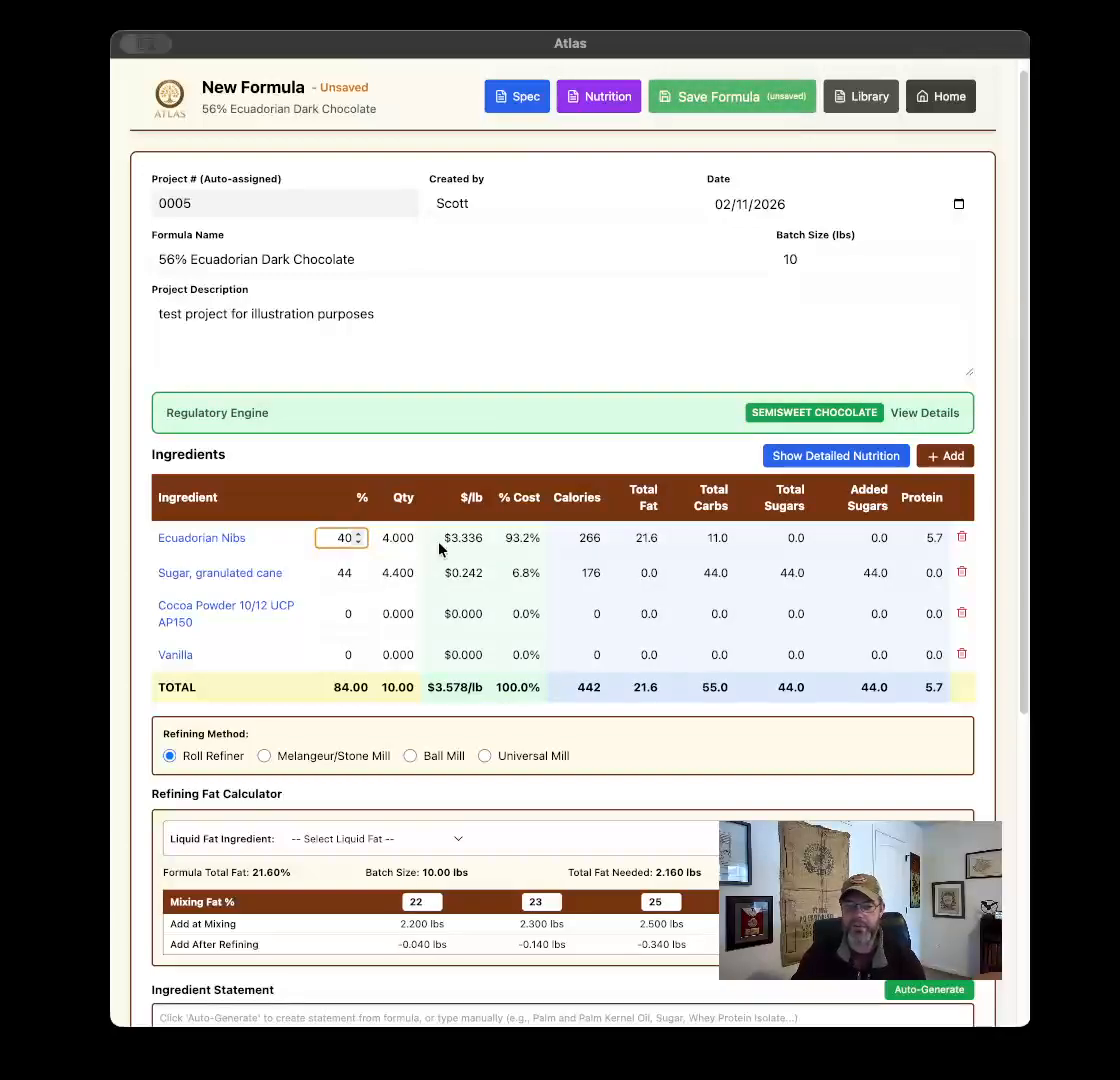
click(341, 653)
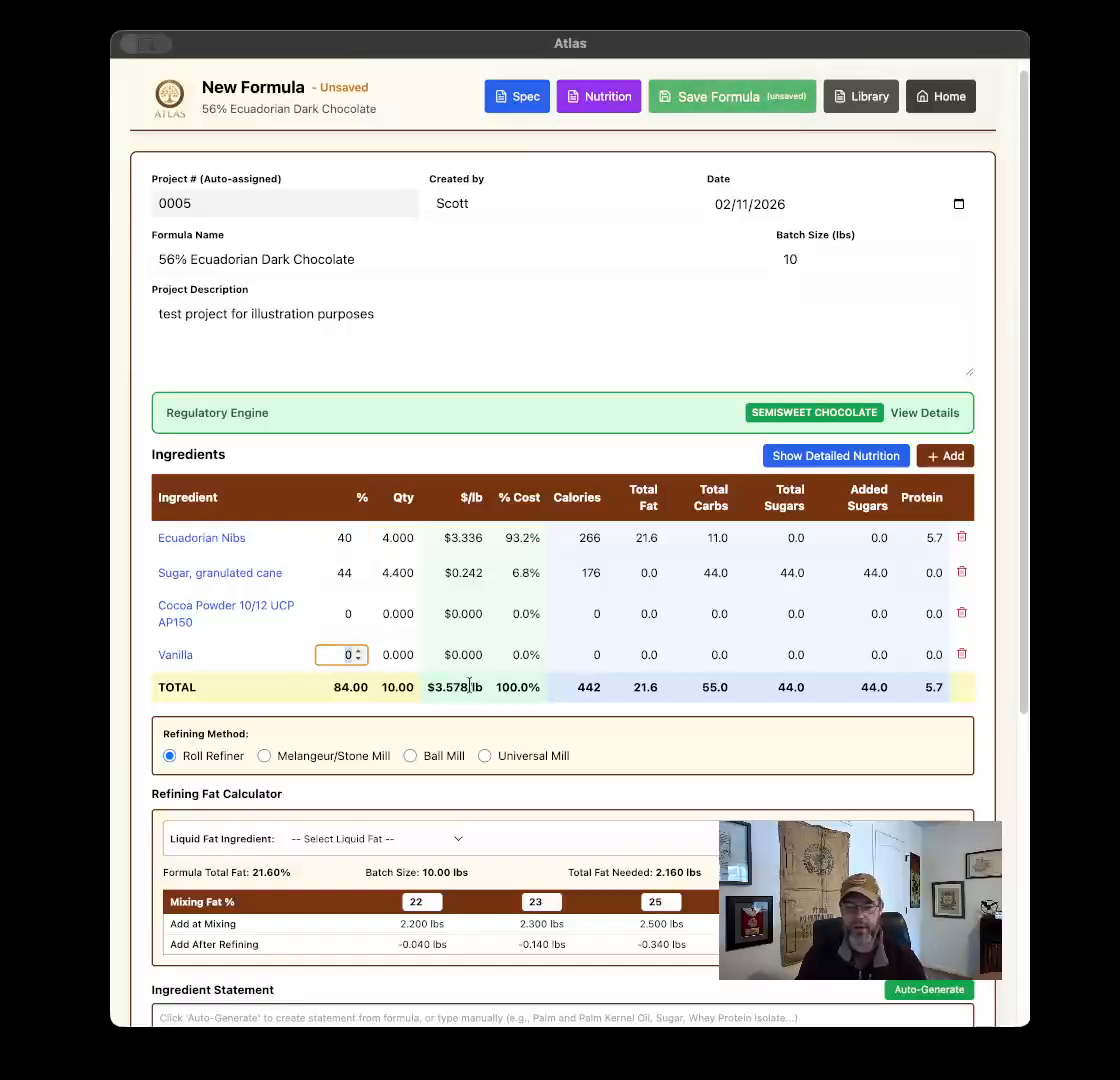
text(1)
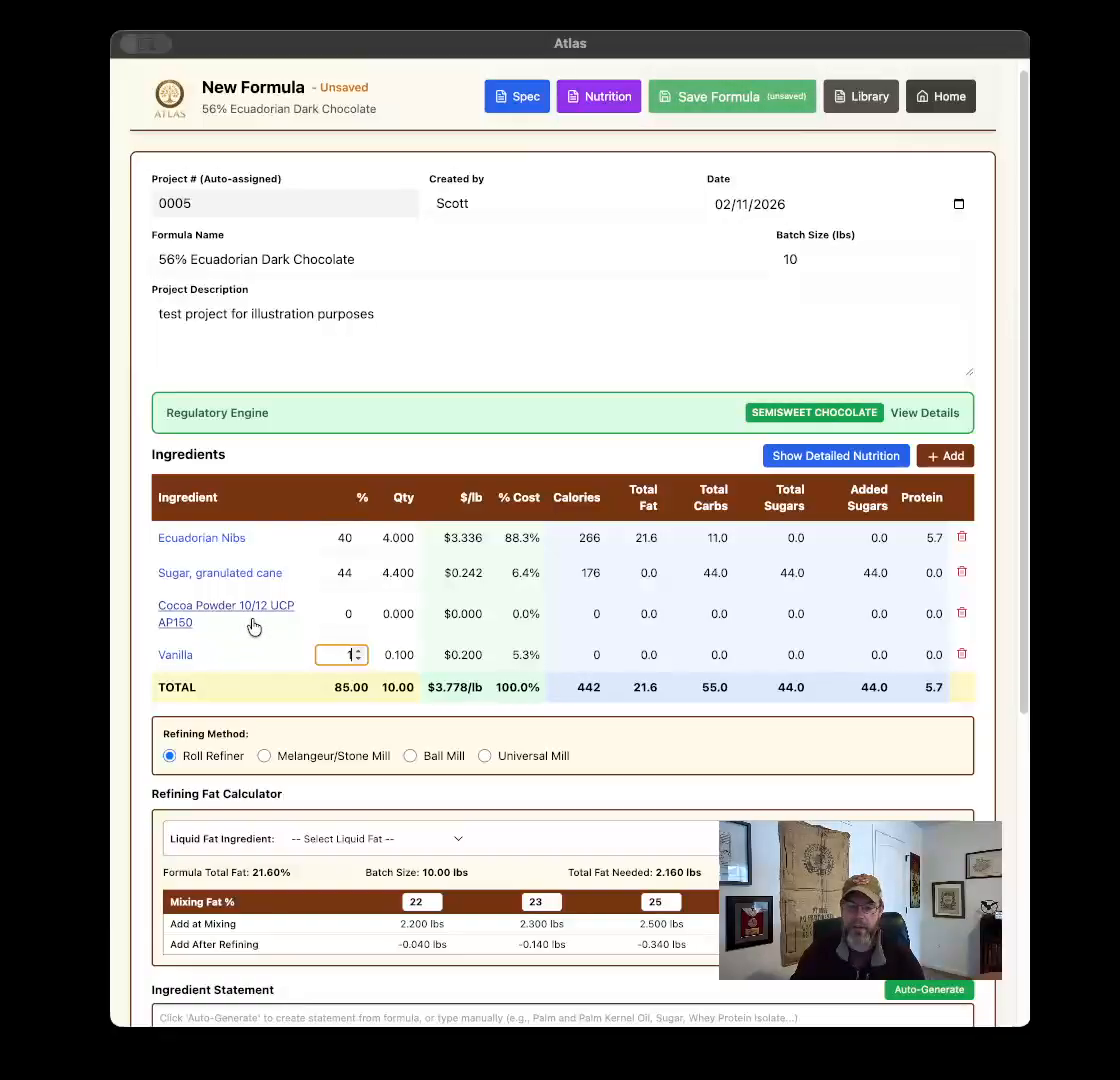
Step: Replace the cocoa powder ingredient with Cocoa Butter, Natural and set its percentage to 15
click(962, 616)
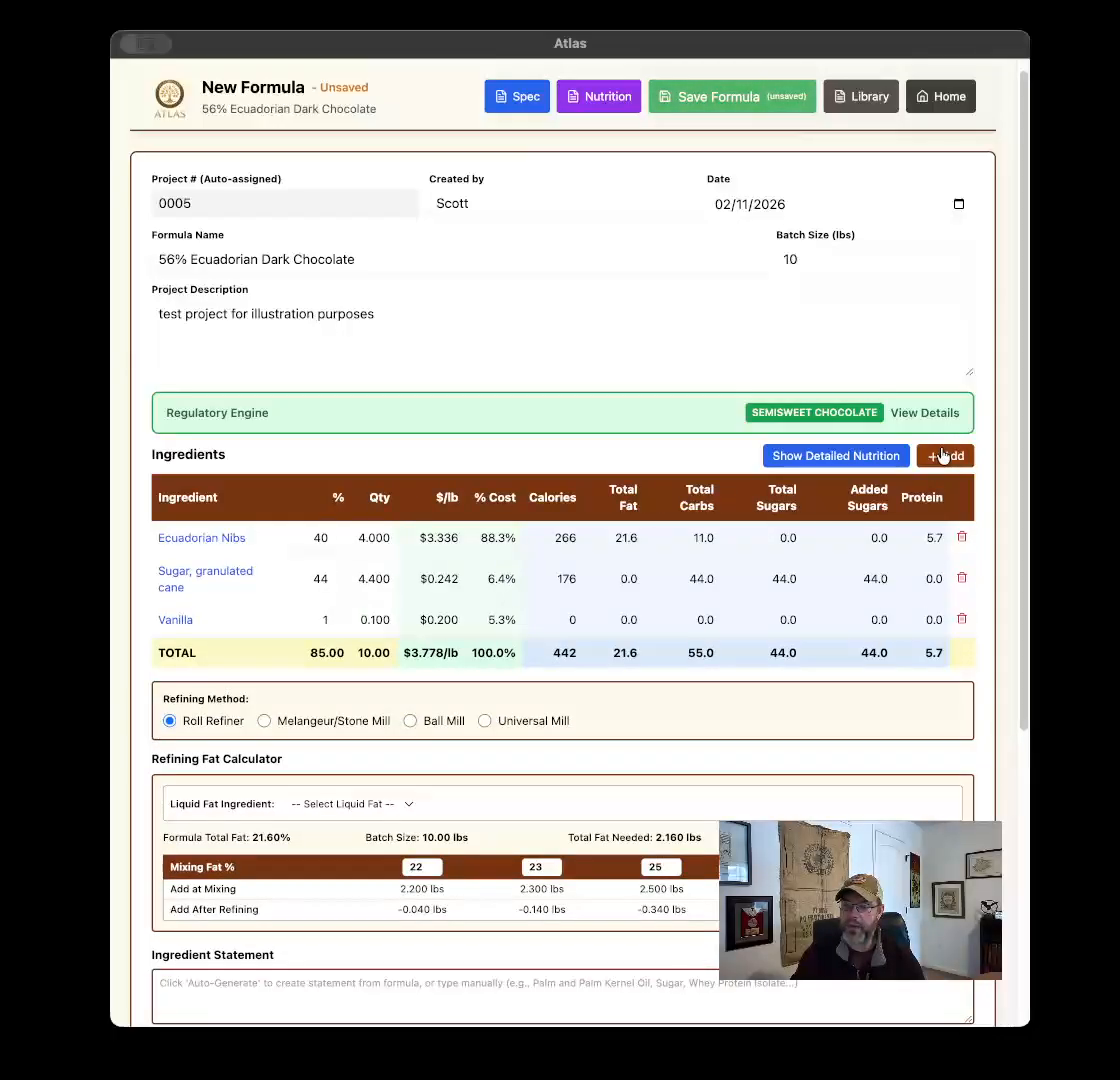
click(944, 452)
click(265, 495)
text(cocoa b)
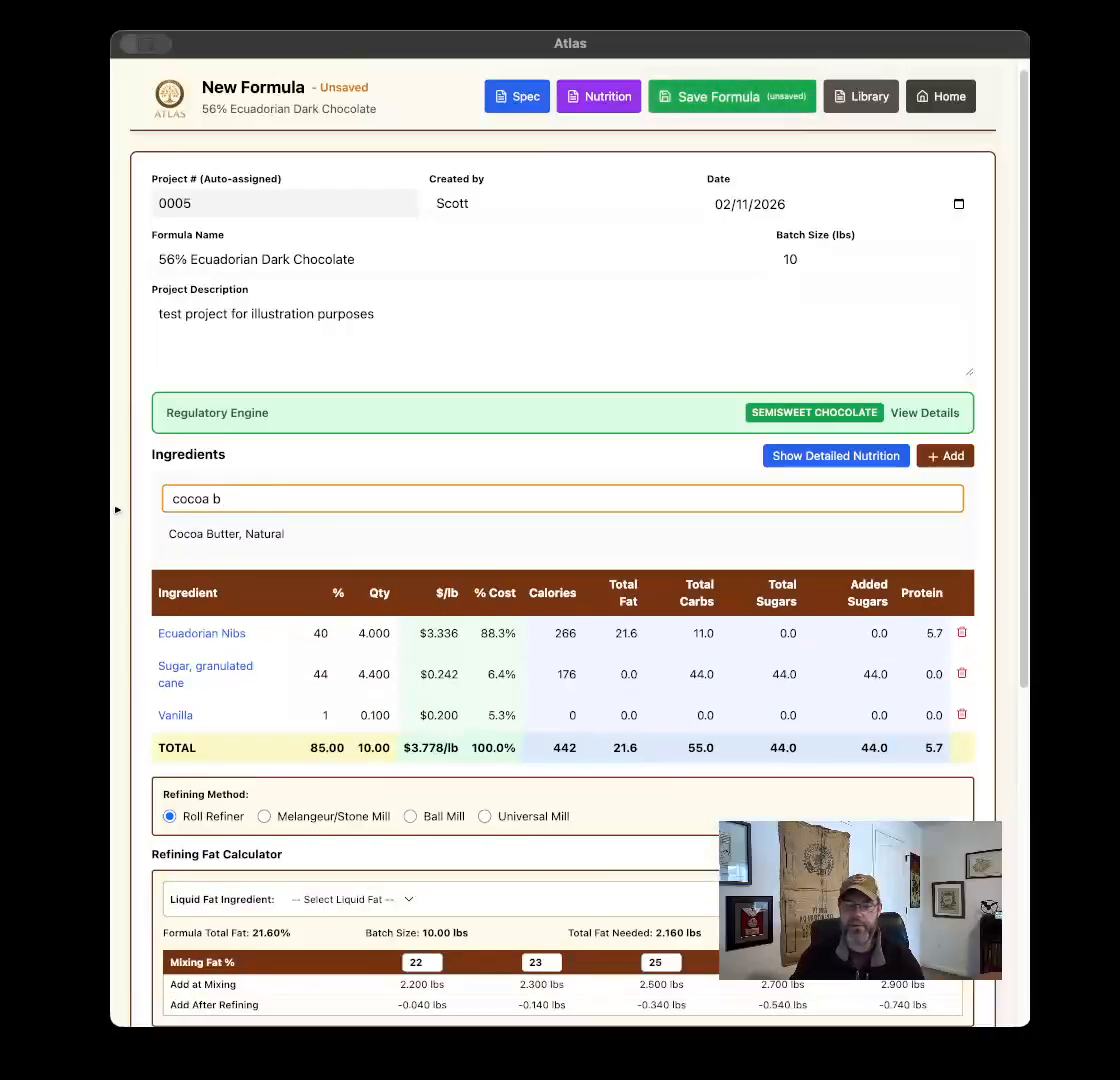
click(210, 535)
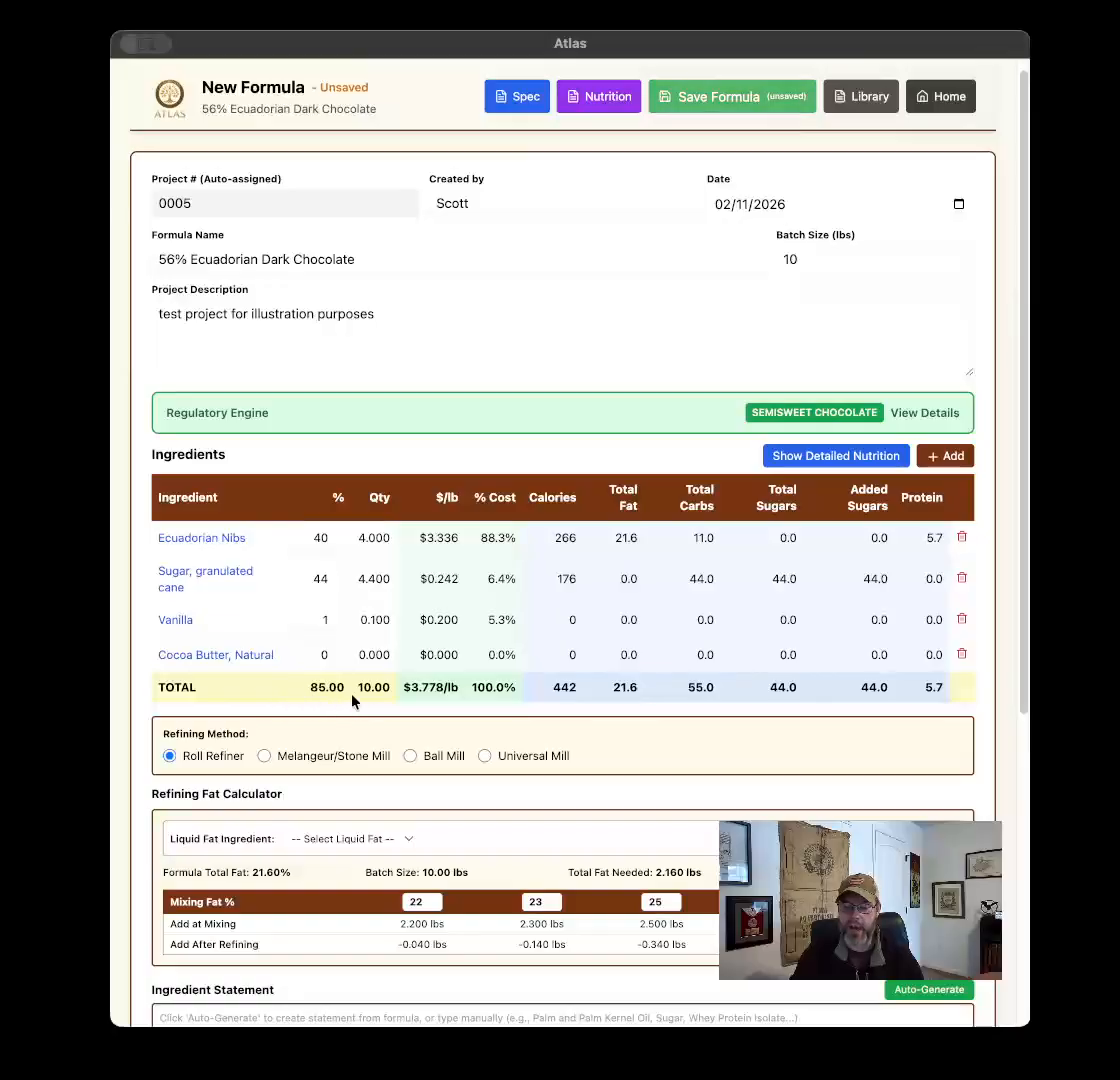
click(305, 652)
text(15)
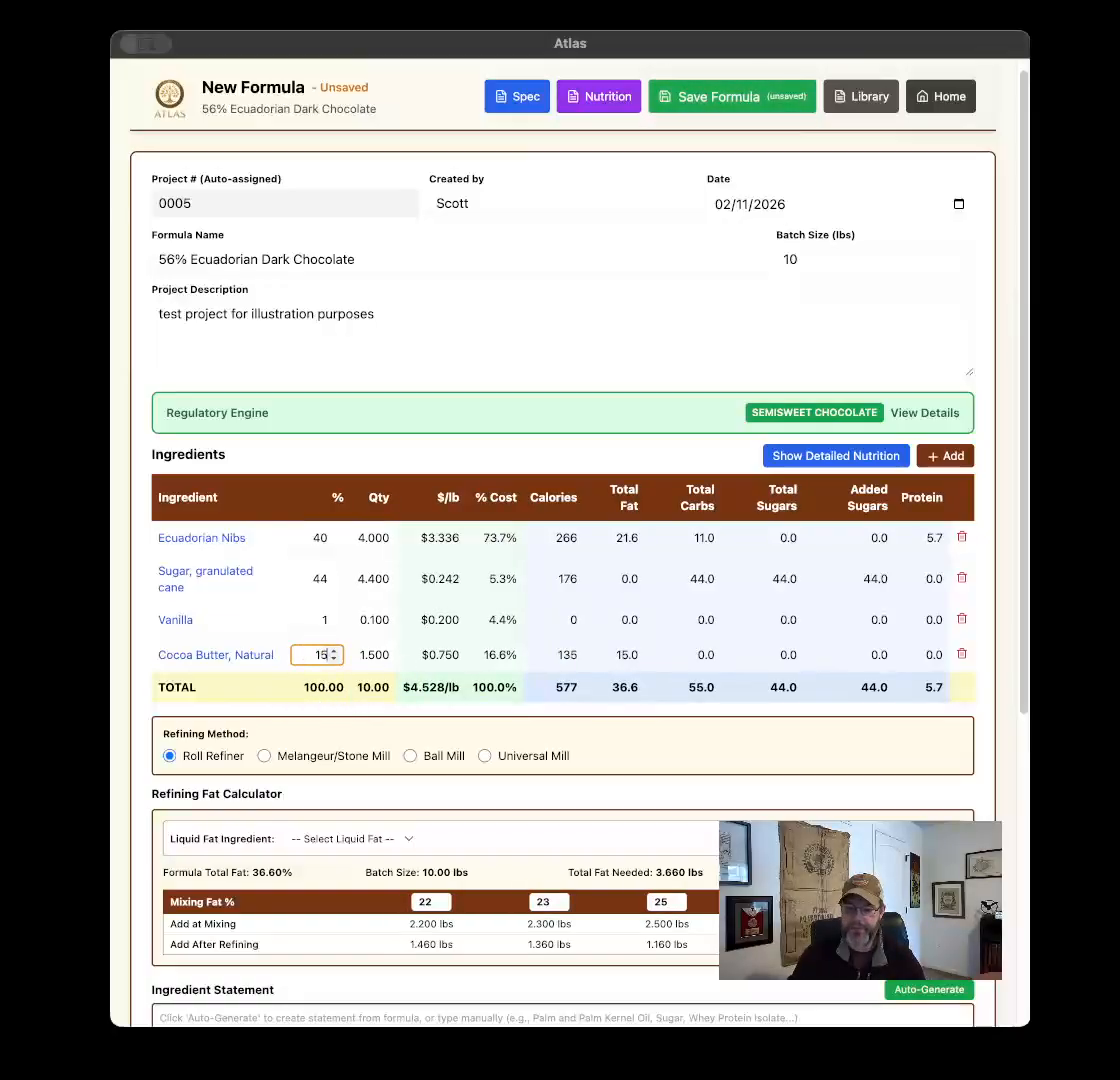
click(326, 690)
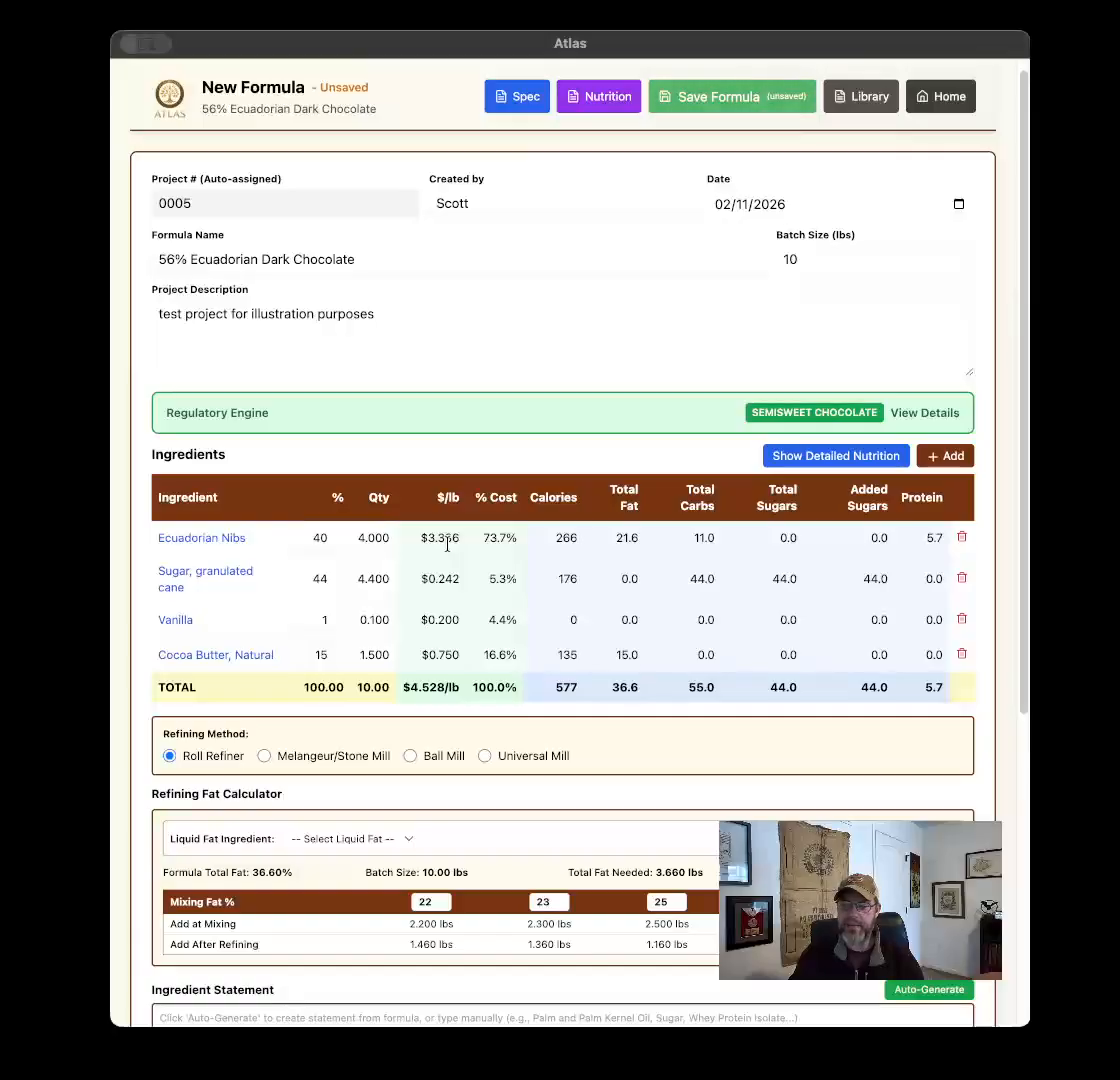
Step: Review the Ecuadorian Nibs ingredient details, including cost, supplier, nutrition and attachments, and close them
click(224, 545)
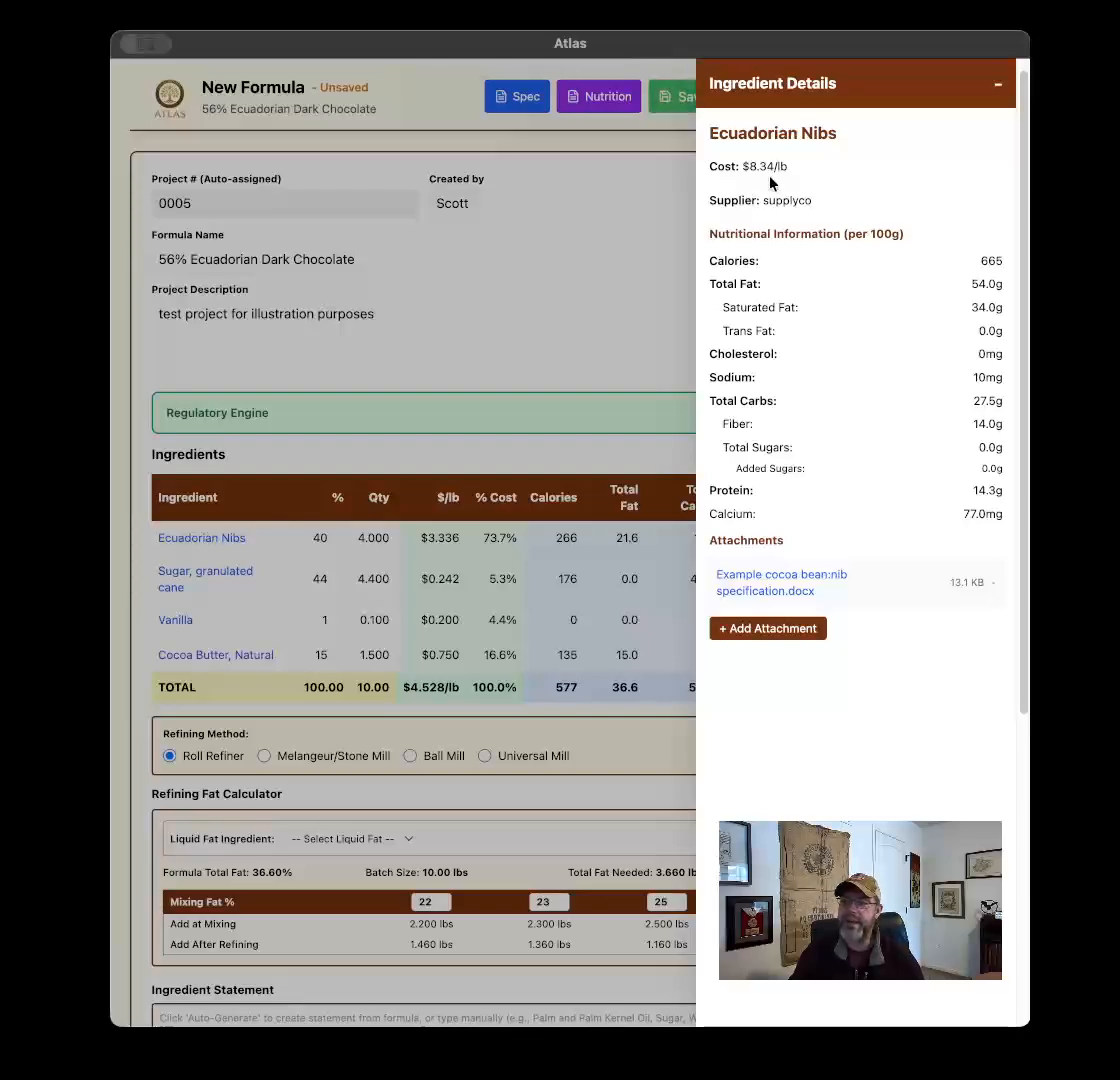
click(997, 85)
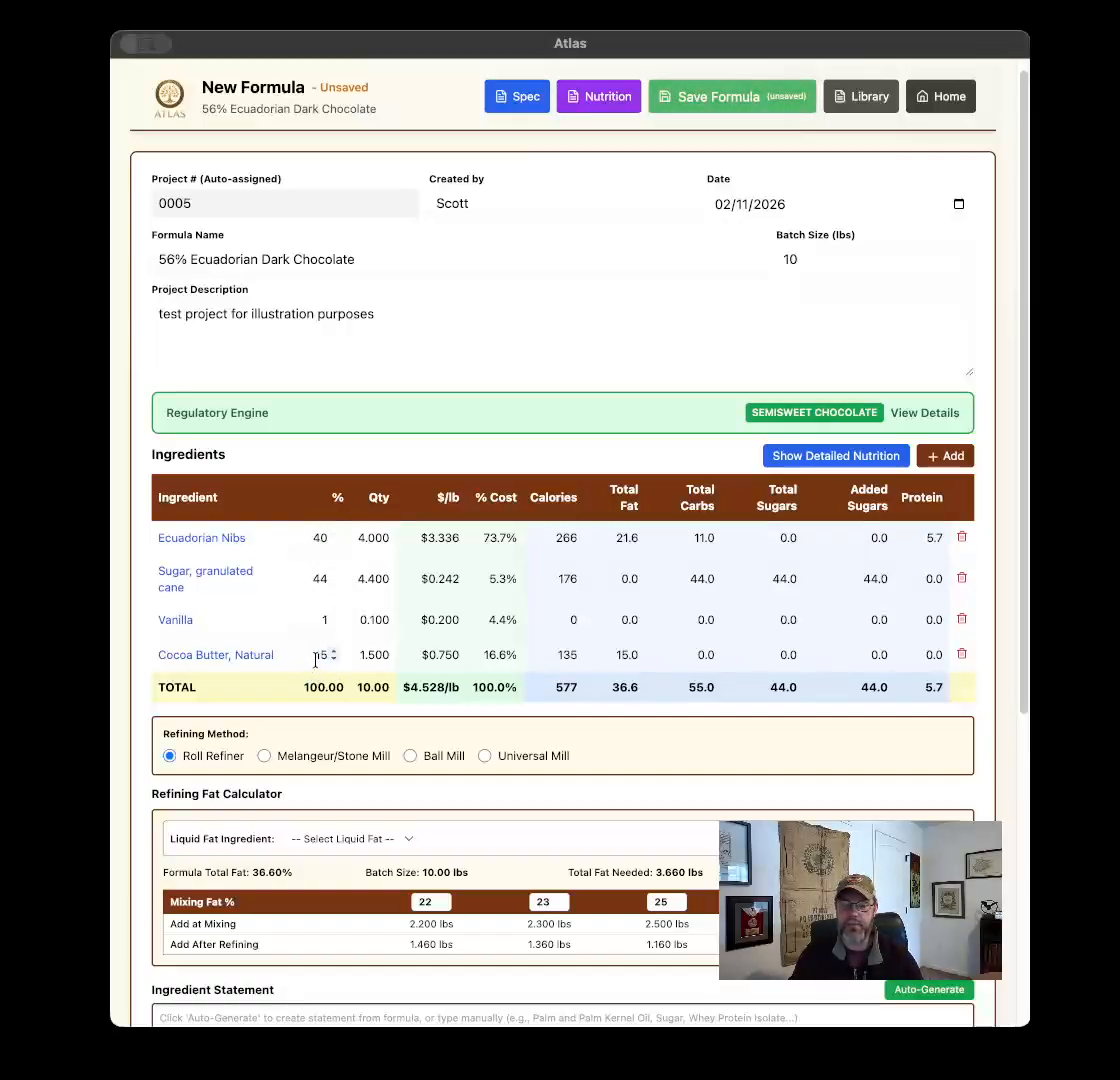
Step: Set the ingredient percentages to 41 for Ecuadorian Nibs, 15 for Cocoa Butter, Natural and 43 for granulated cane sugar
click(318, 538)
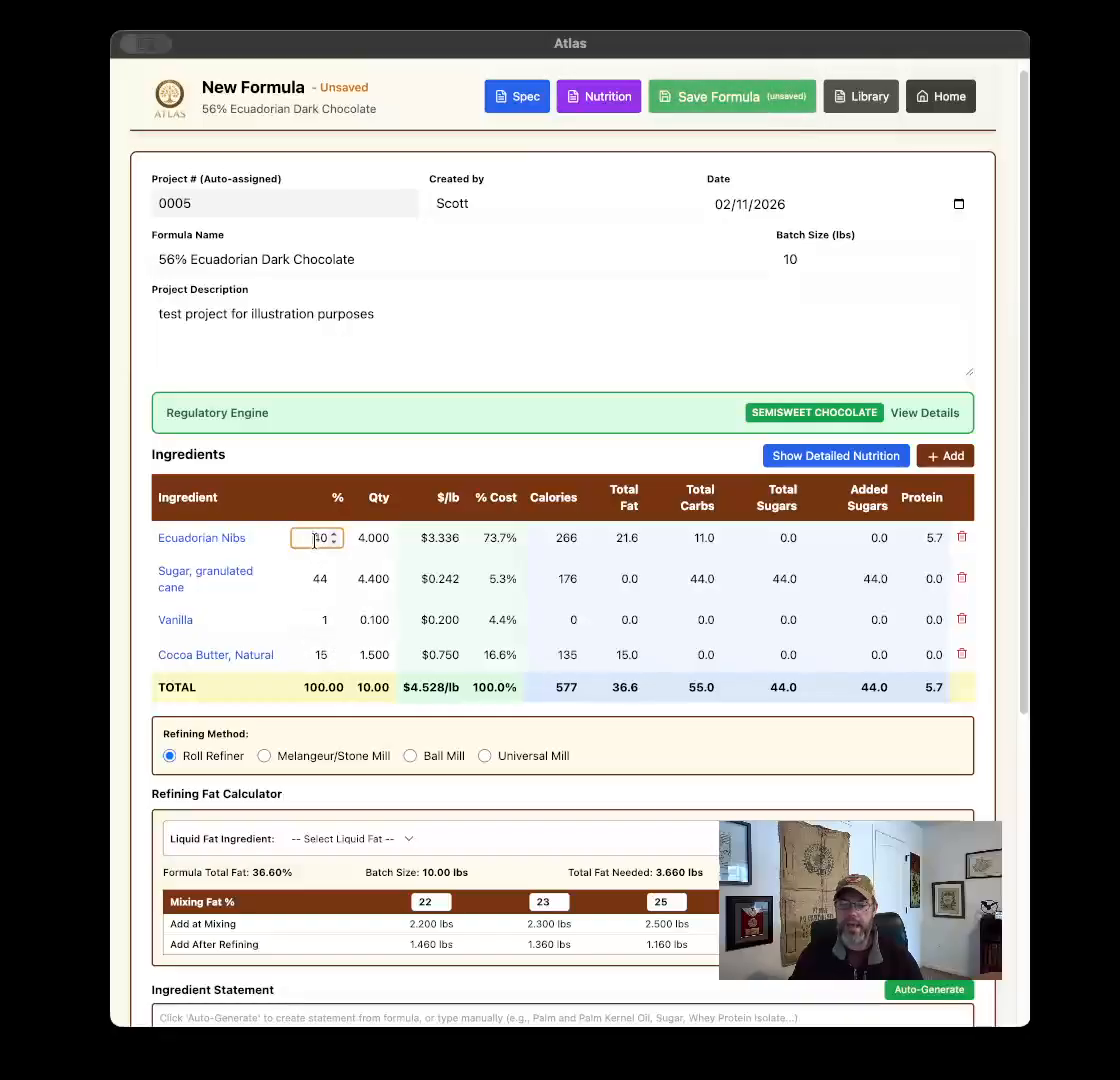
text(41)
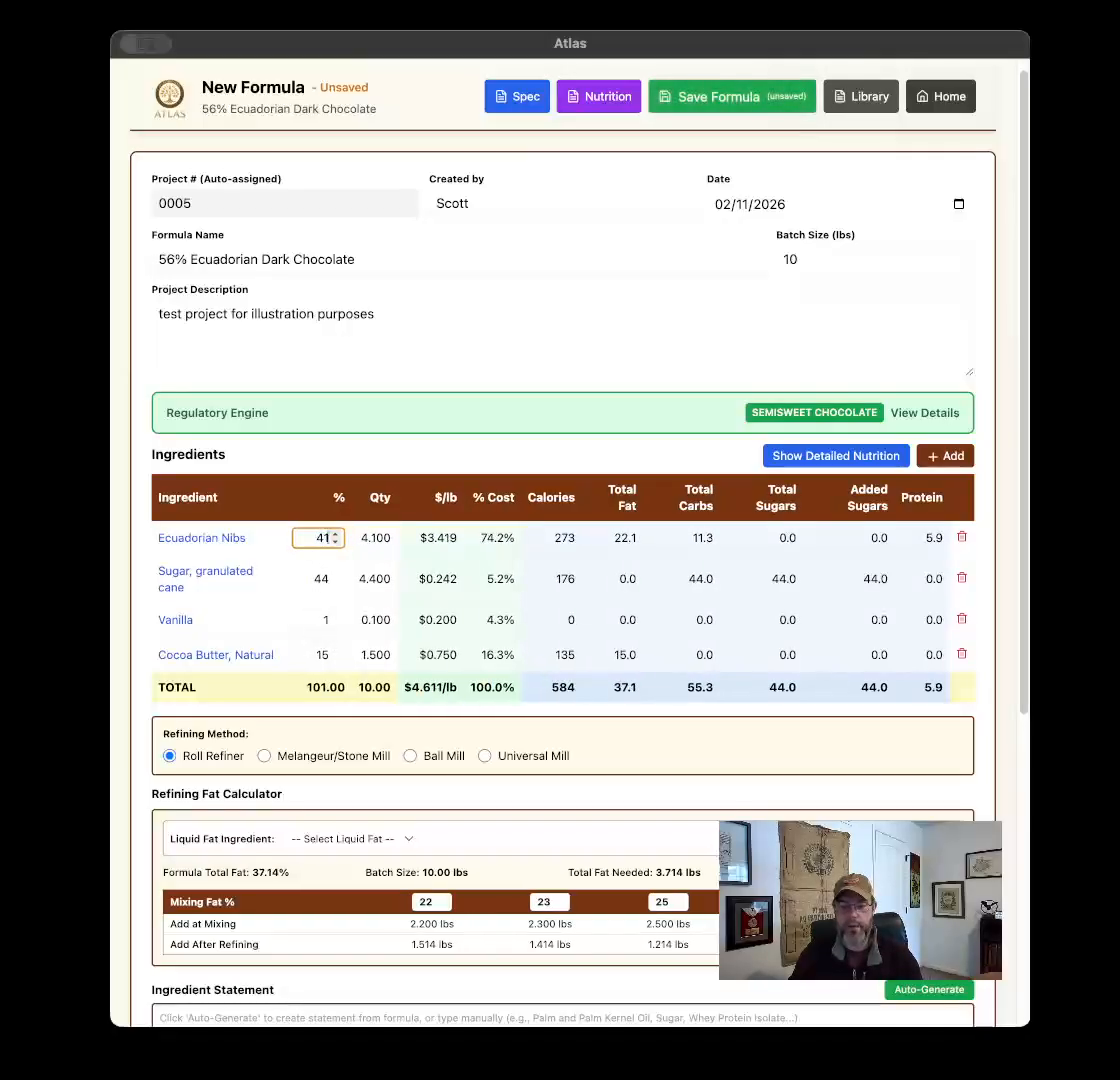
click(322, 655)
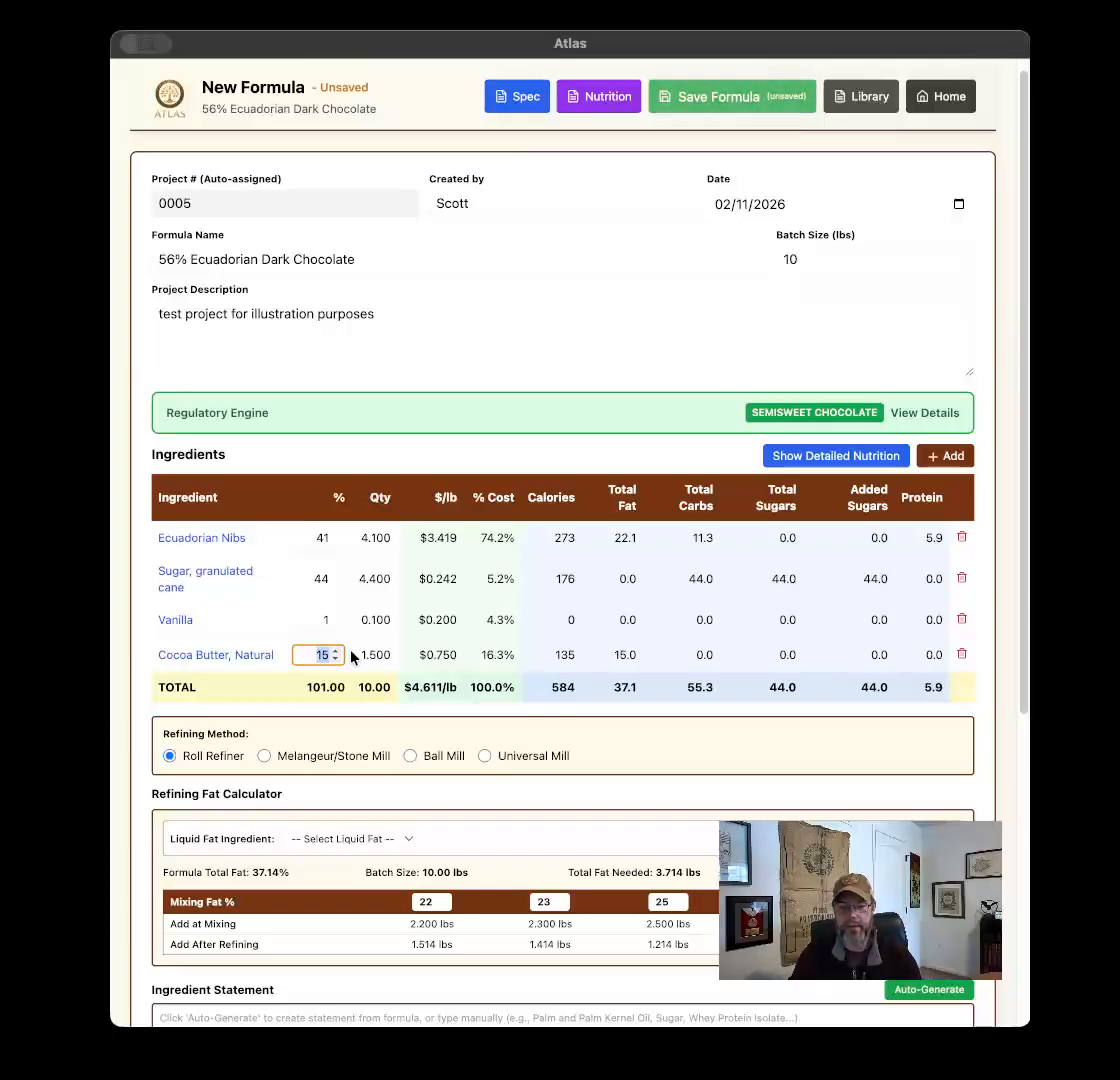
text(14)
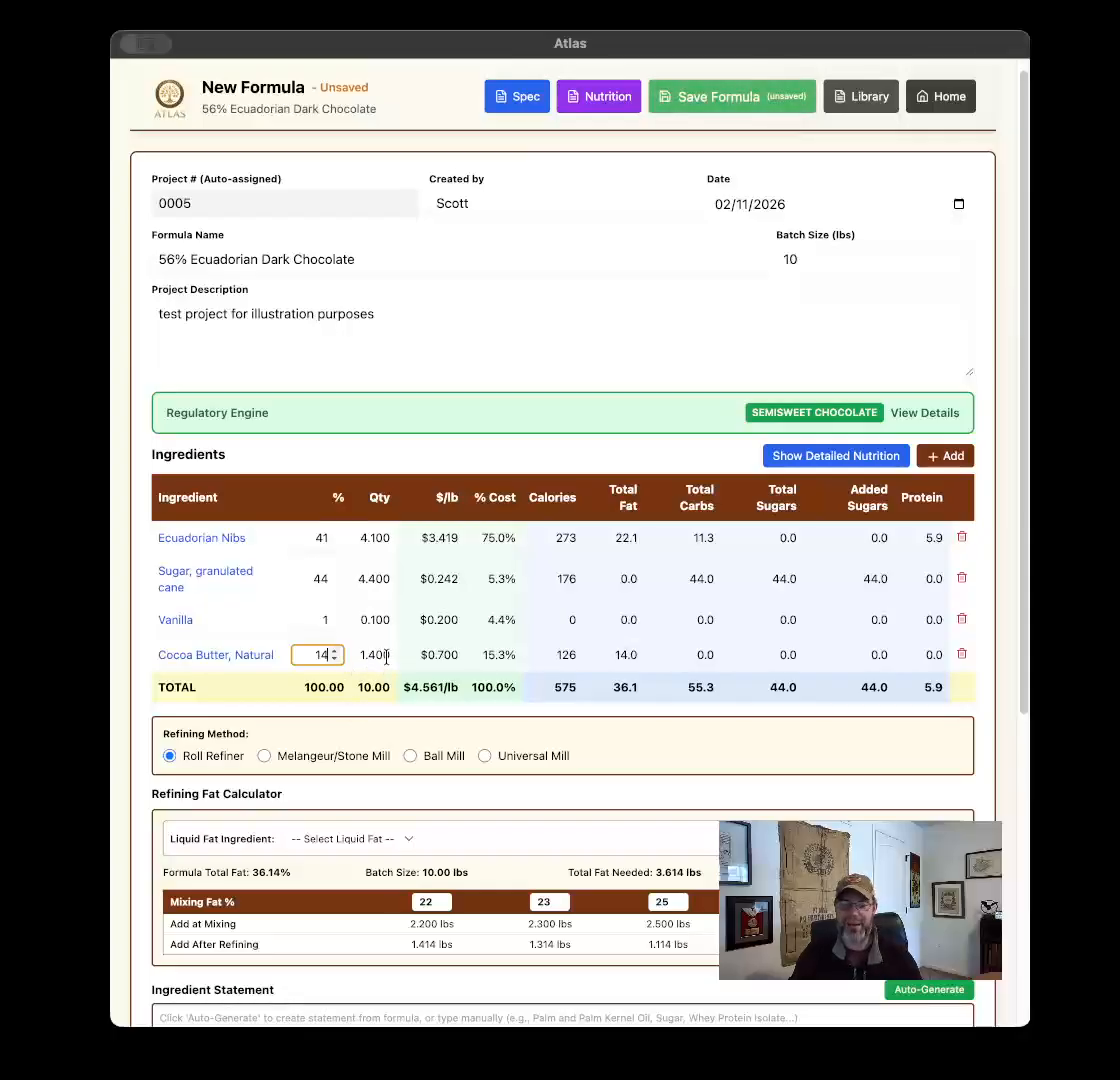
key(Up)
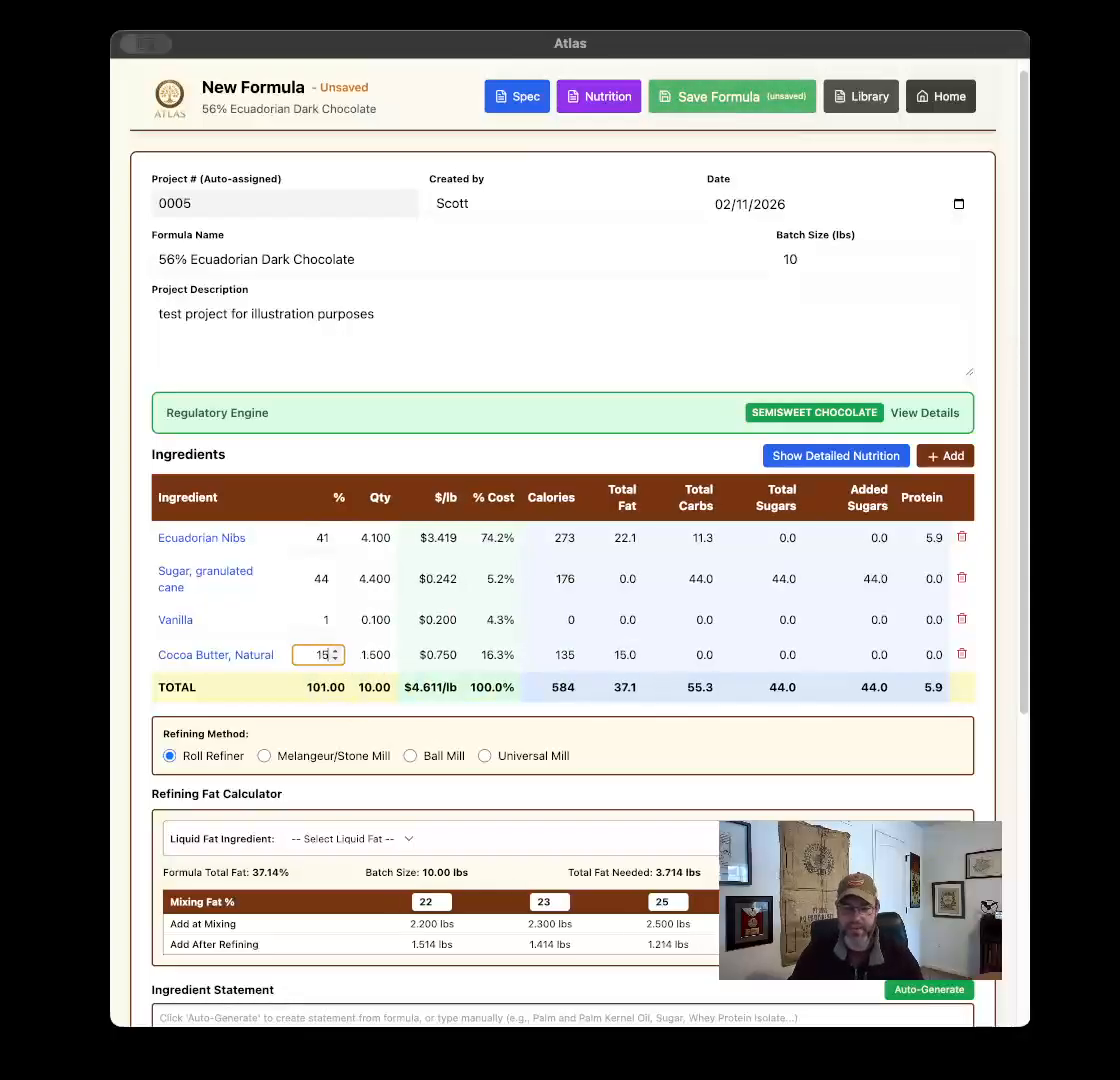
double_click(316, 578)
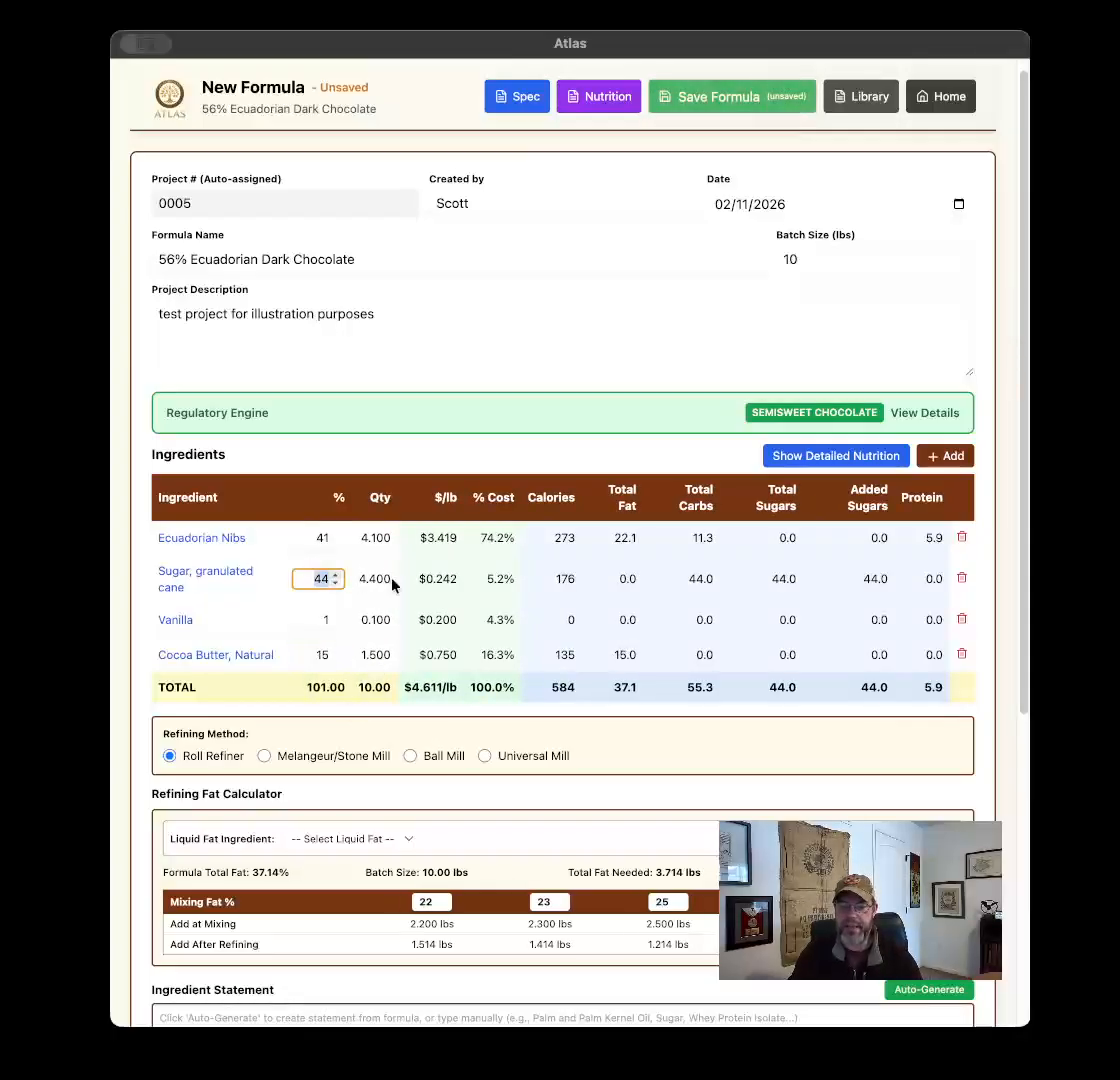
text(43)
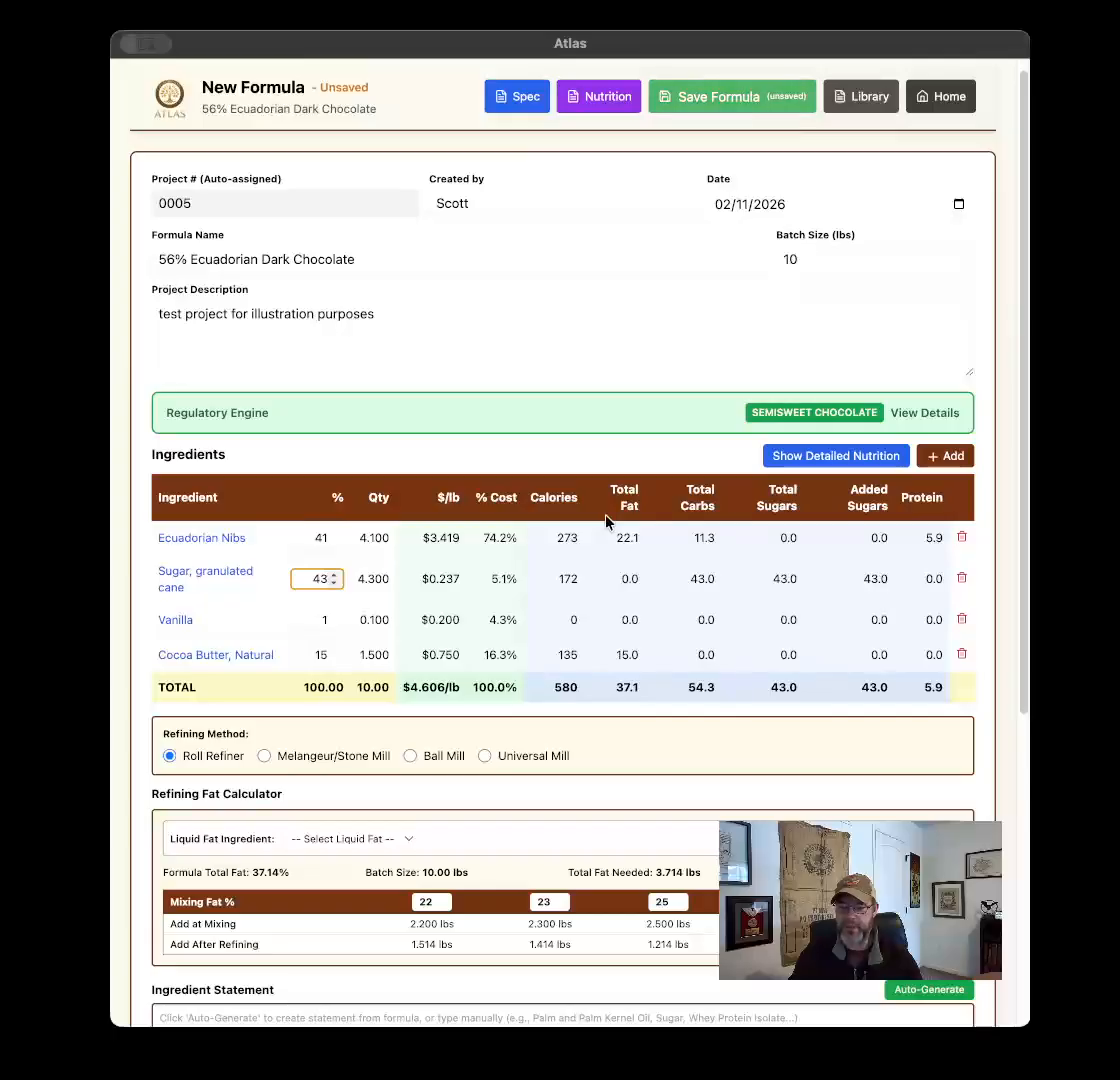
Step: Show the detailed nutrition columns in the ingredients table, review them and hide them again
click(817, 458)
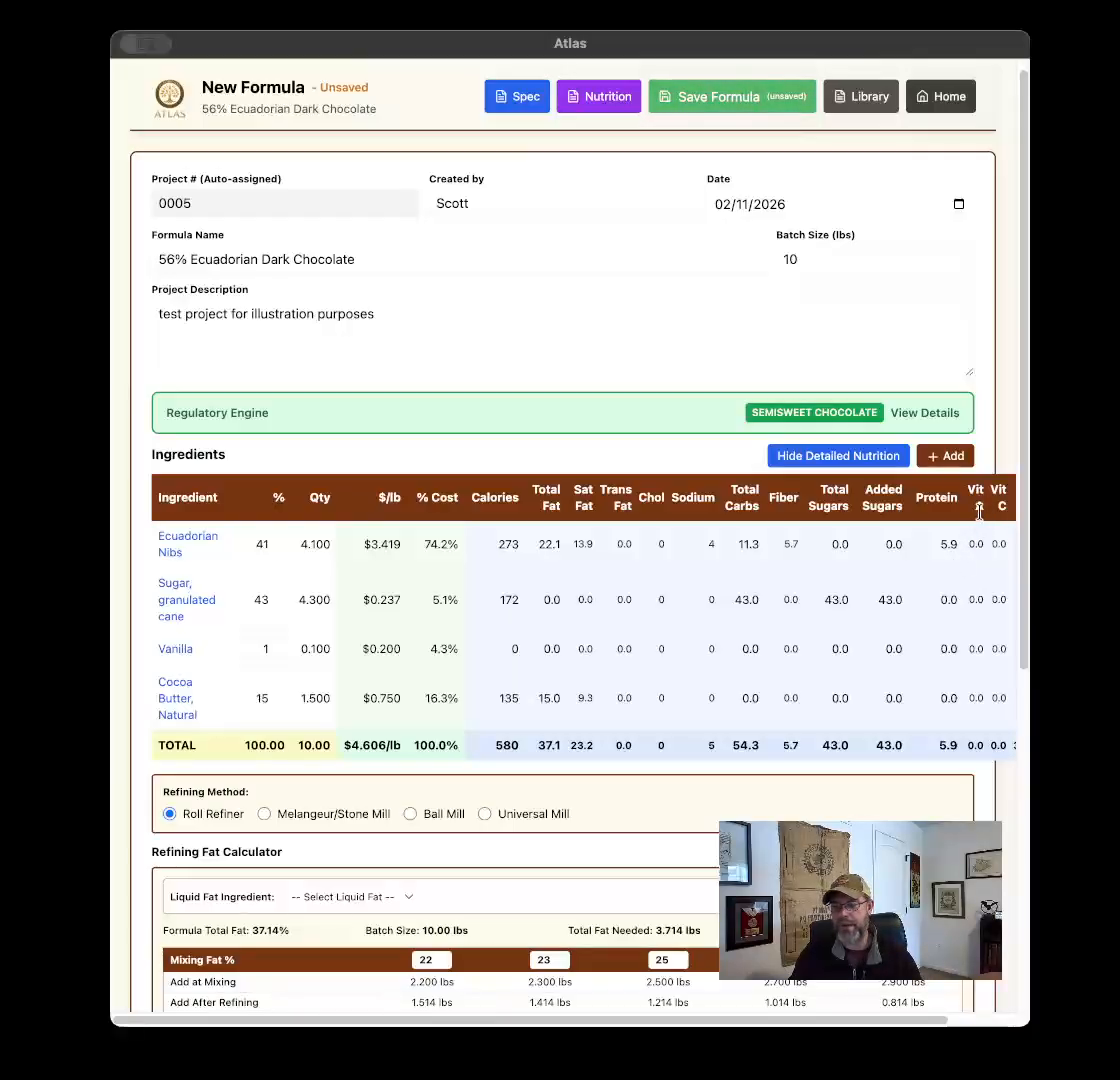
click(831, 458)
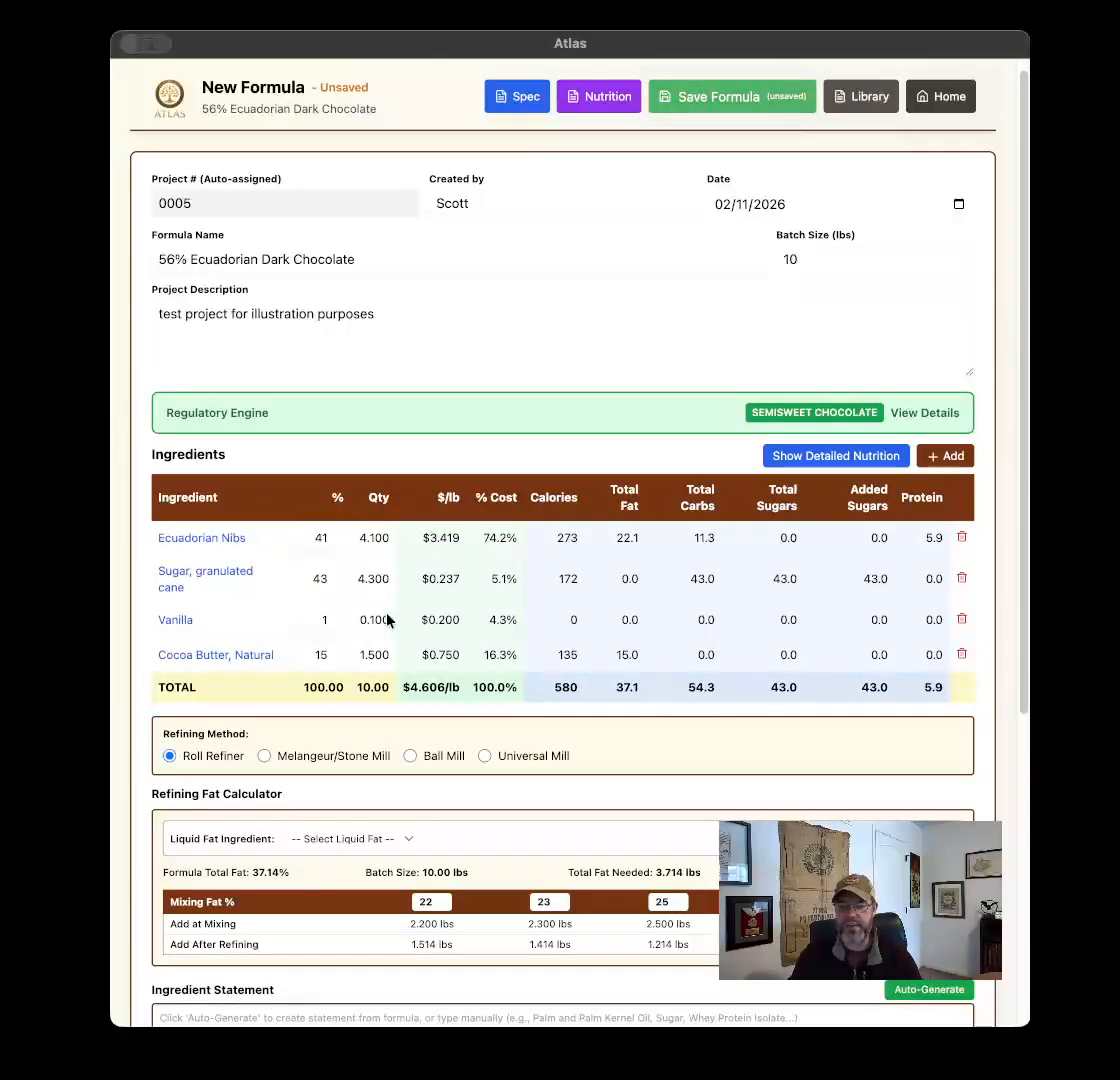
Step: Try the available refining methods, settle on Melangeur/Stone Mill, and auto-generate the ingredient statement
scroll(384, 615, down, 3)
scroll(384, 621, down, 8)
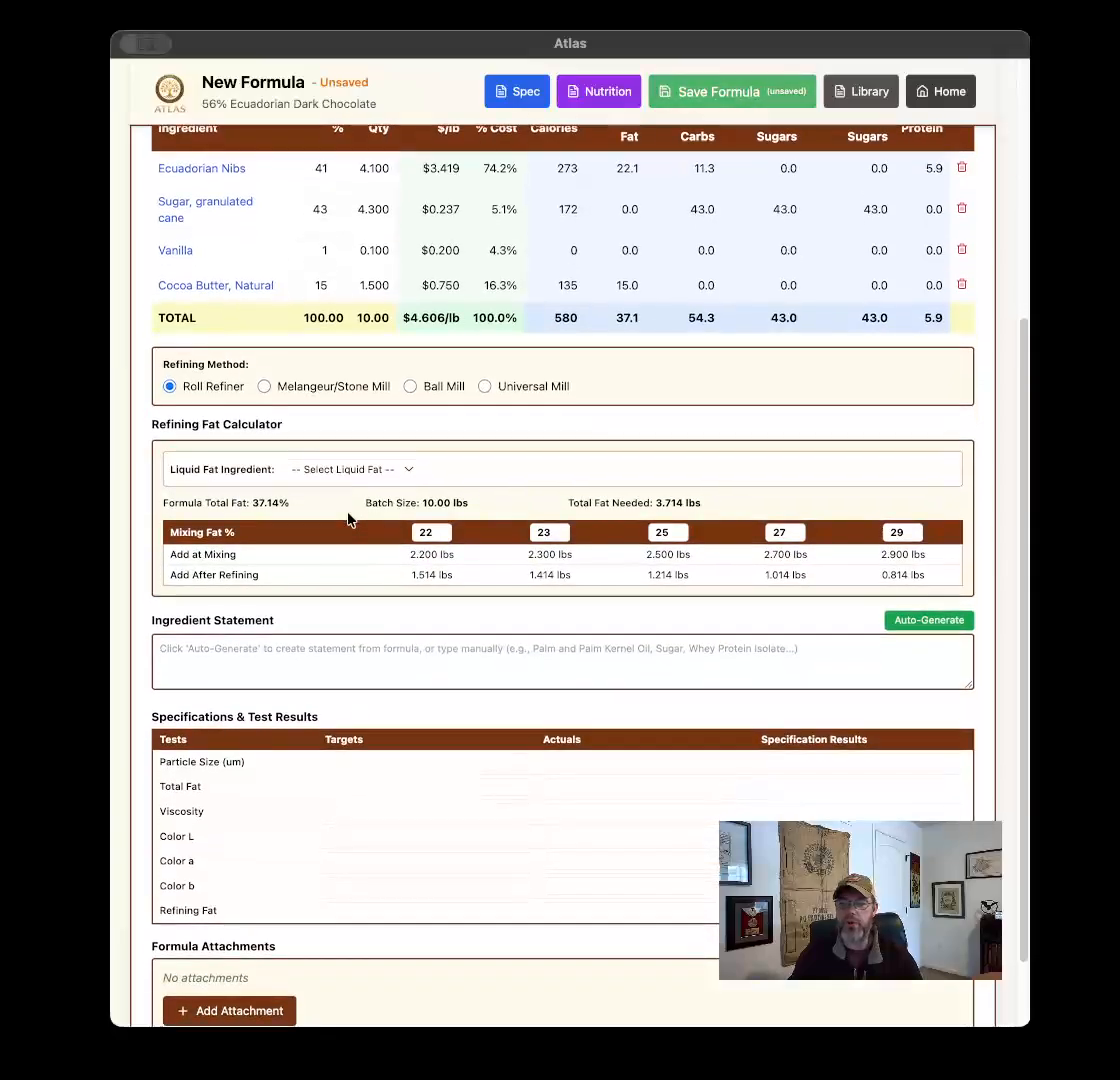
click(268, 388)
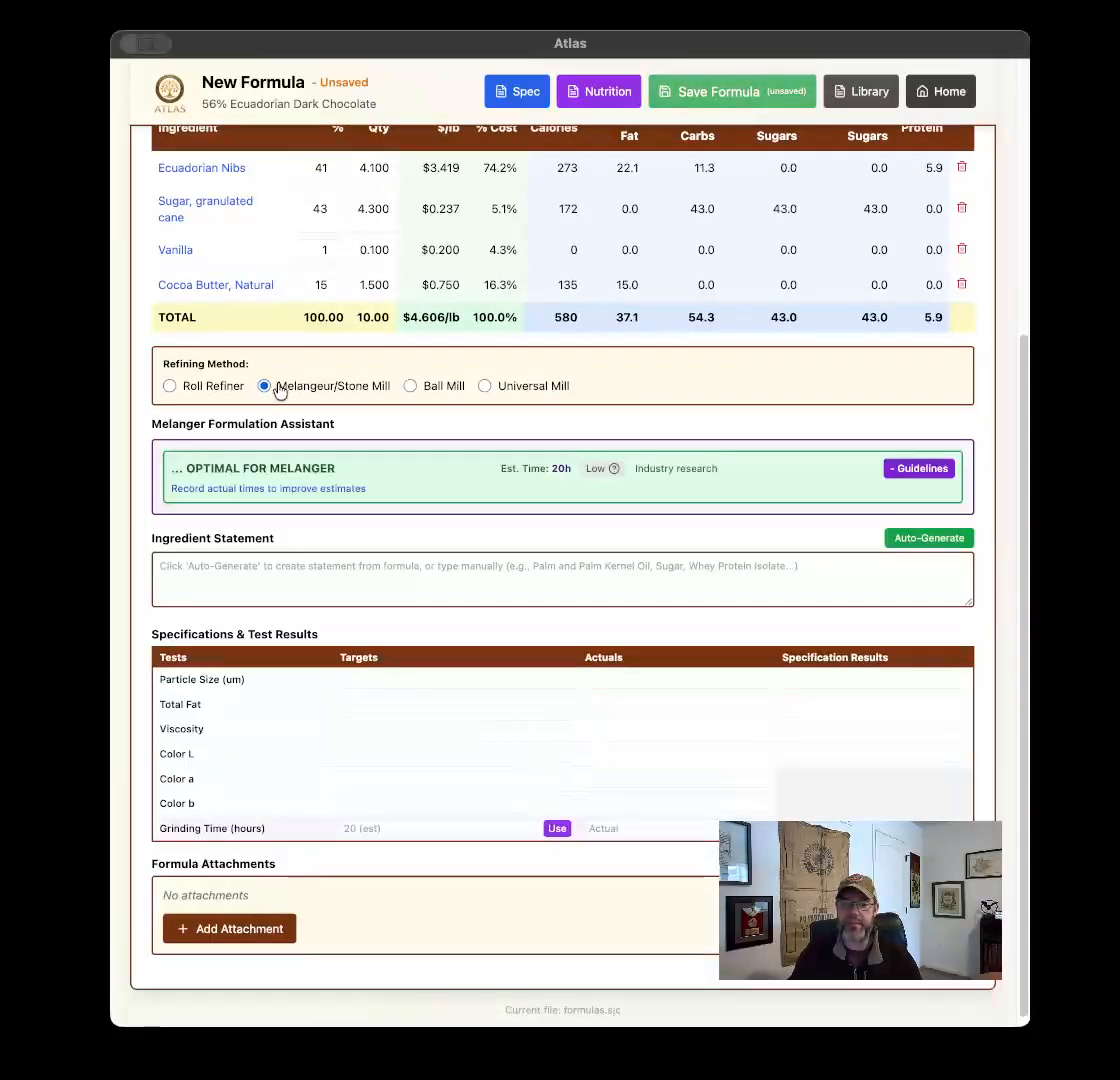
click(446, 390)
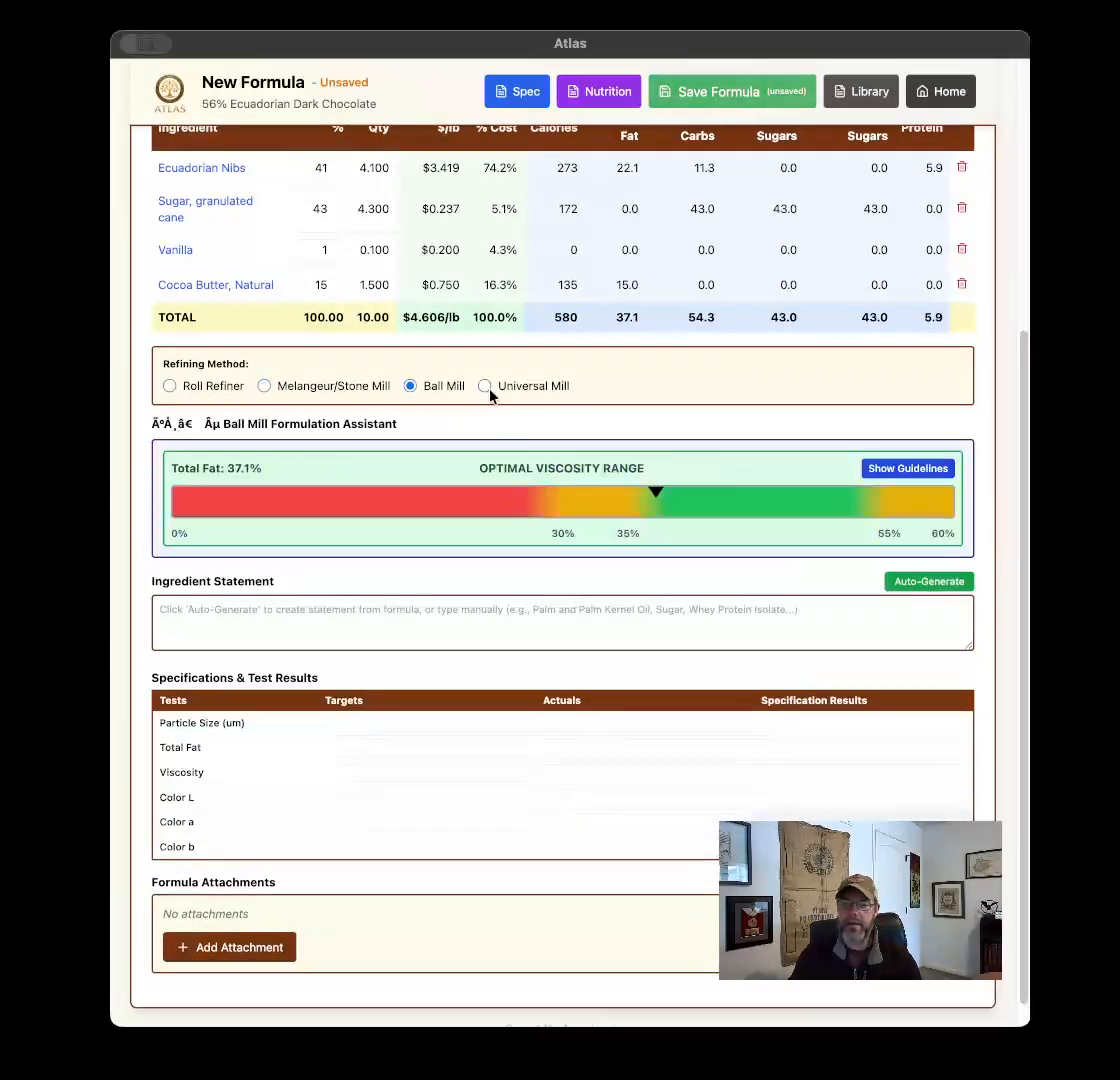
click(485, 386)
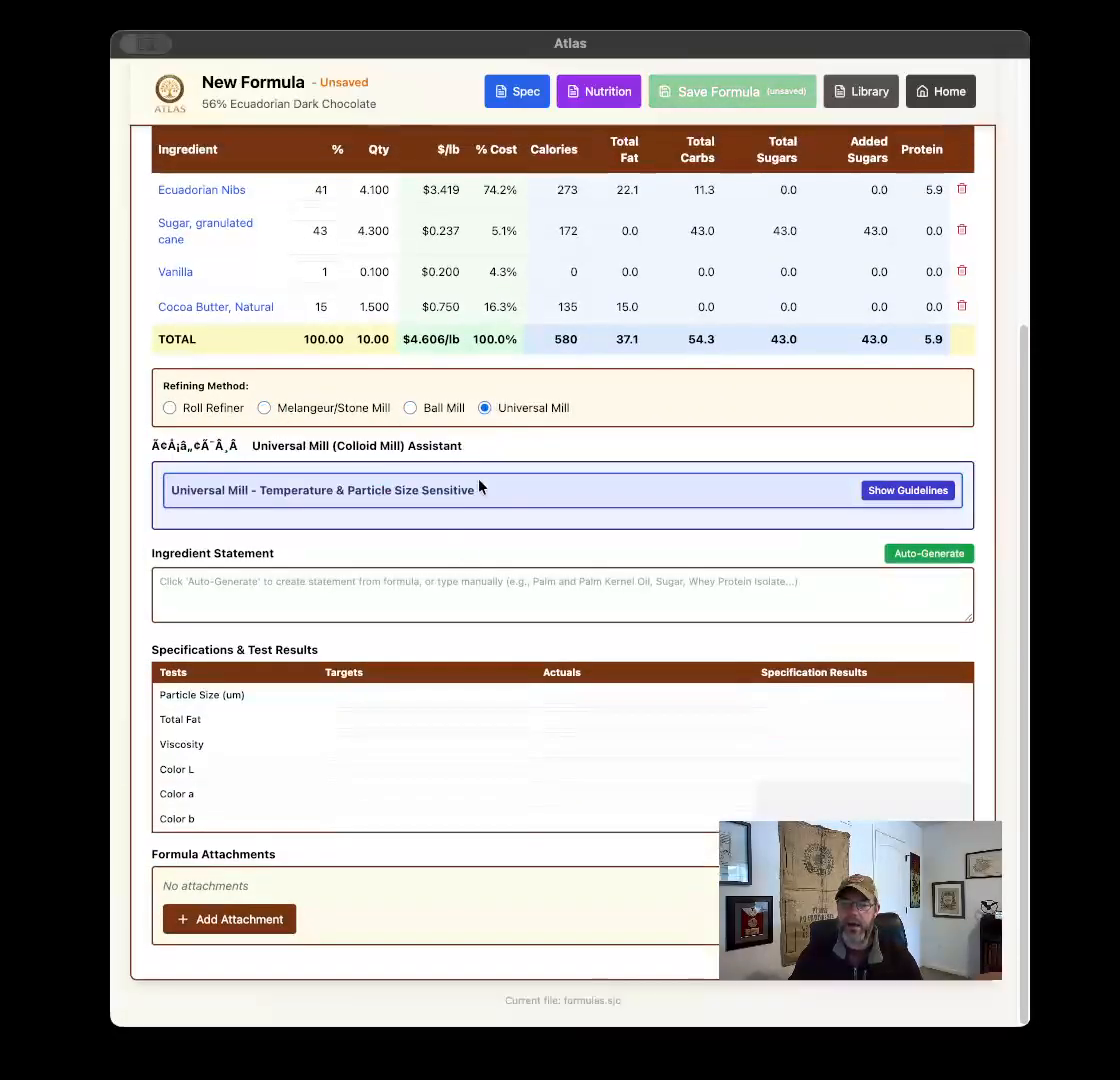
click(413, 410)
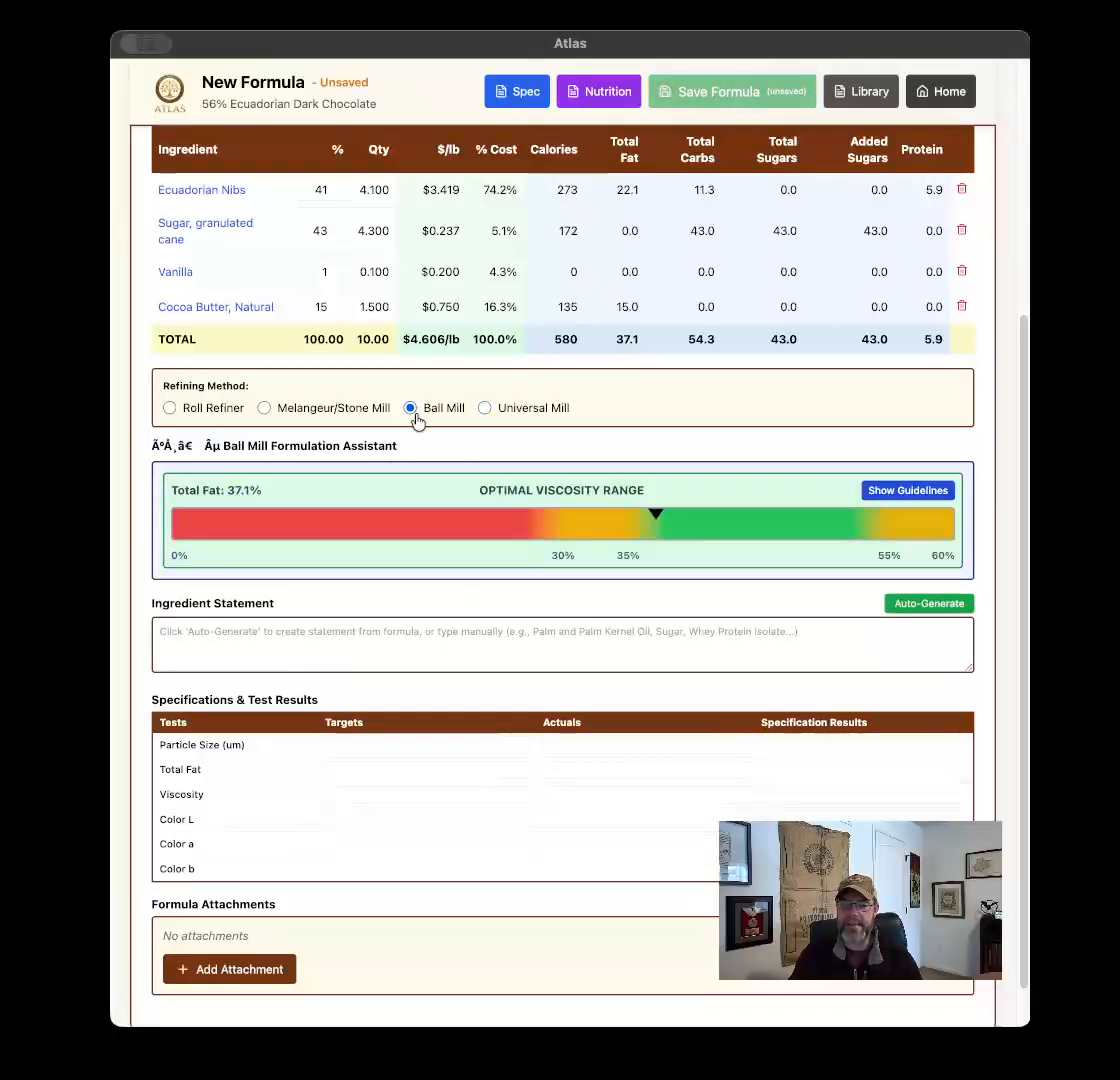
click(355, 406)
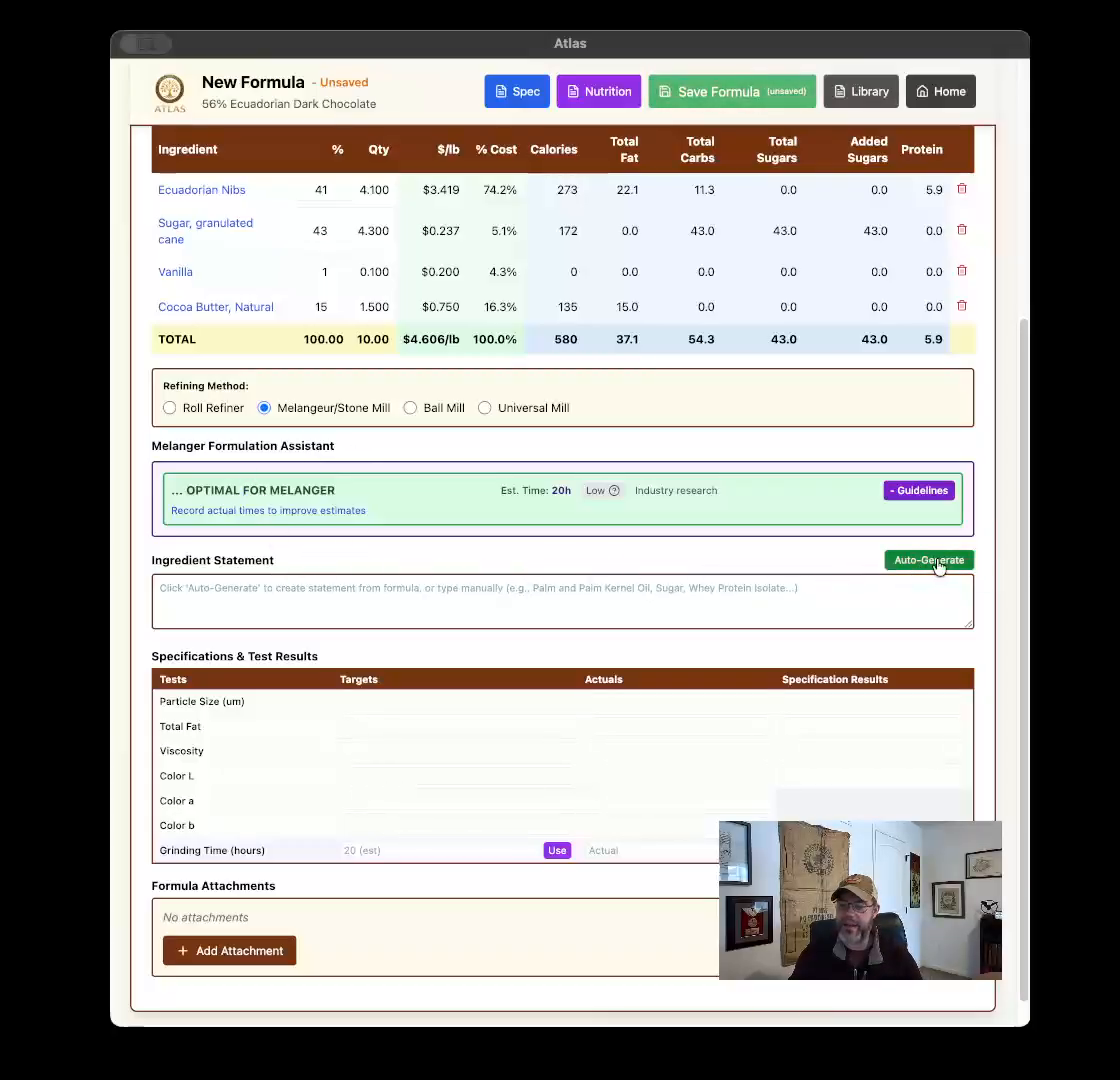
click(938, 563)
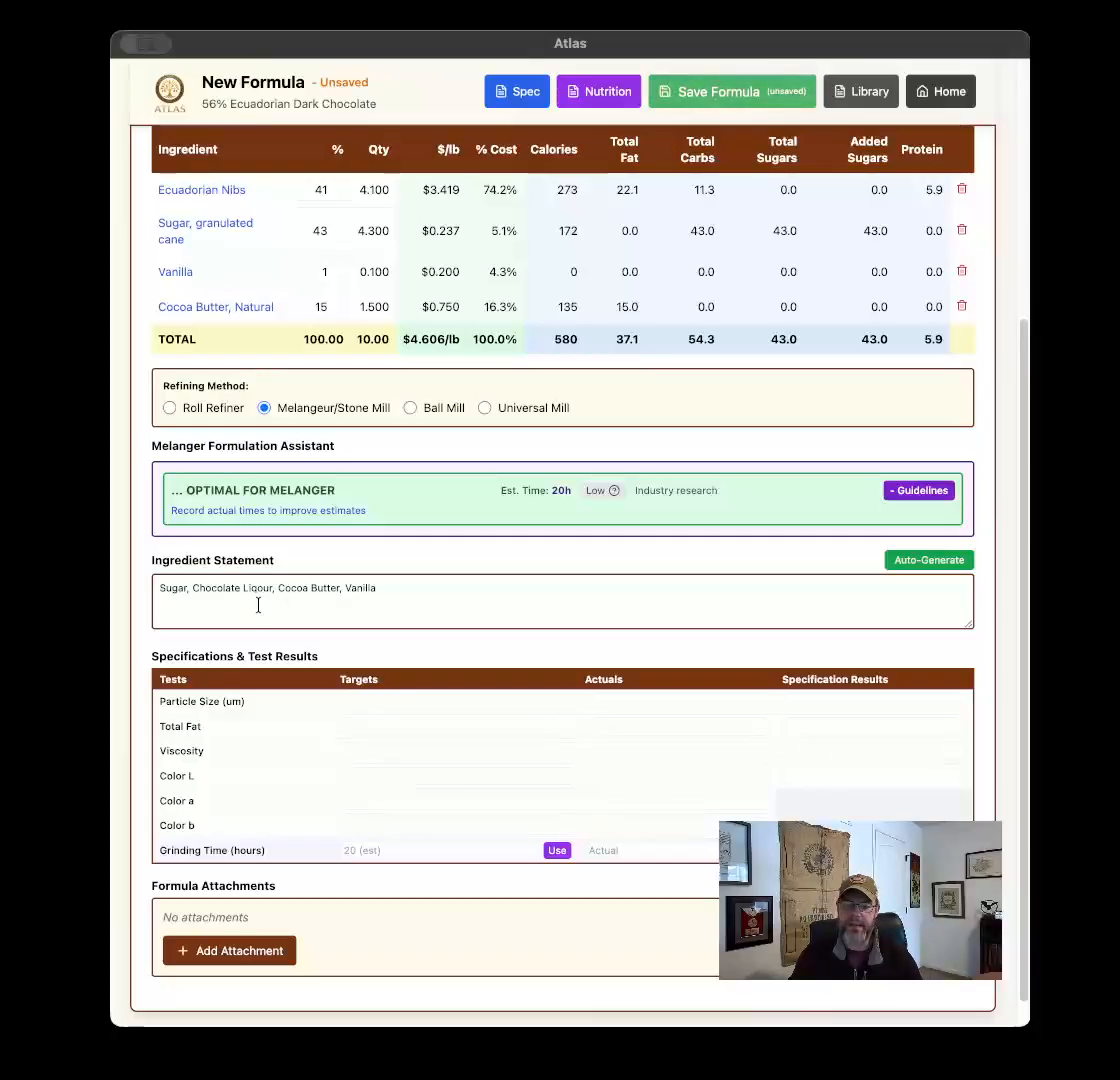
Step: Fill in the particle size test with target 20um, actual 22 and specification result "22 +/ 2"
scroll(415, 690, down, 1)
click(430, 668)
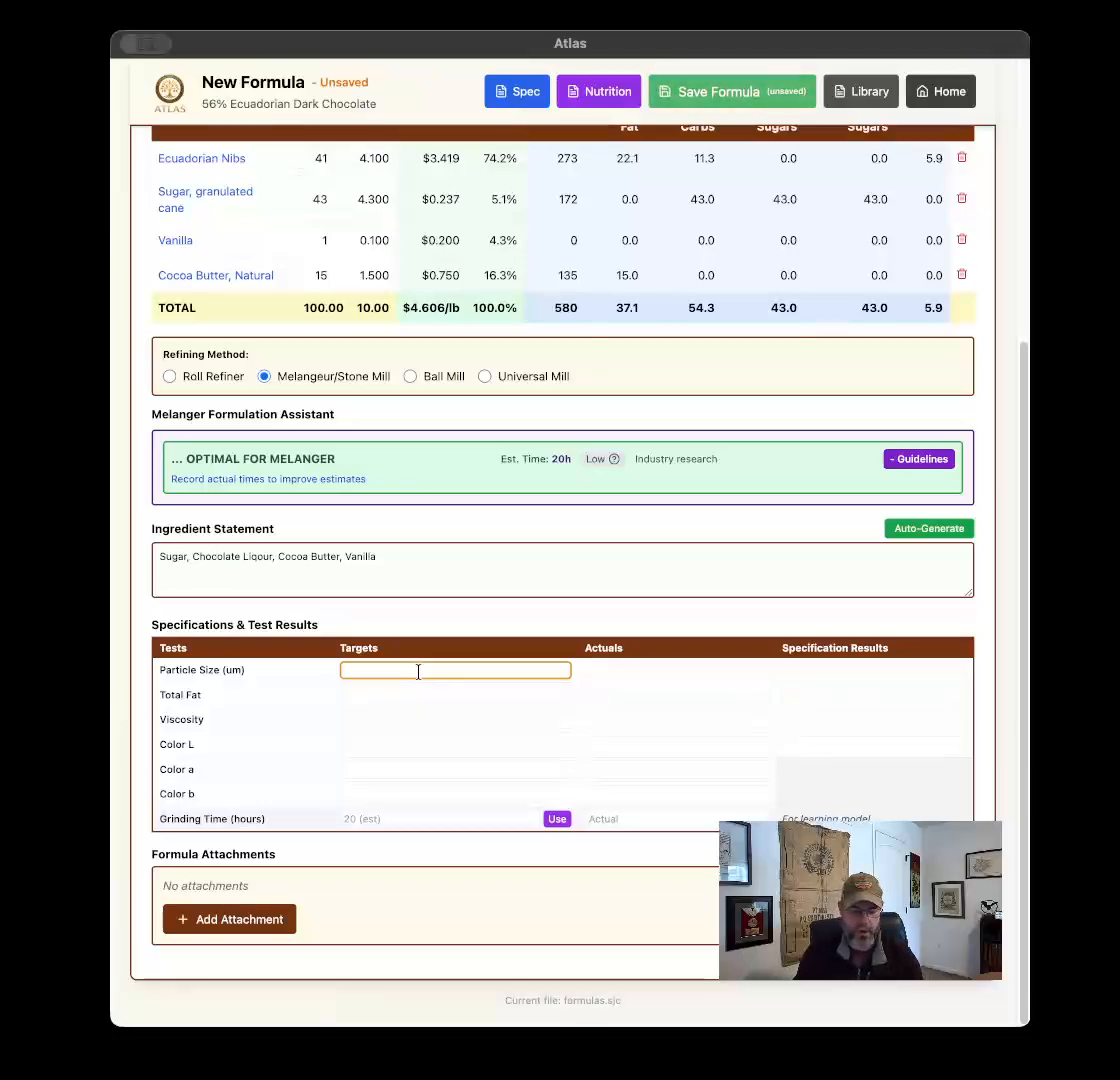
text(20um)
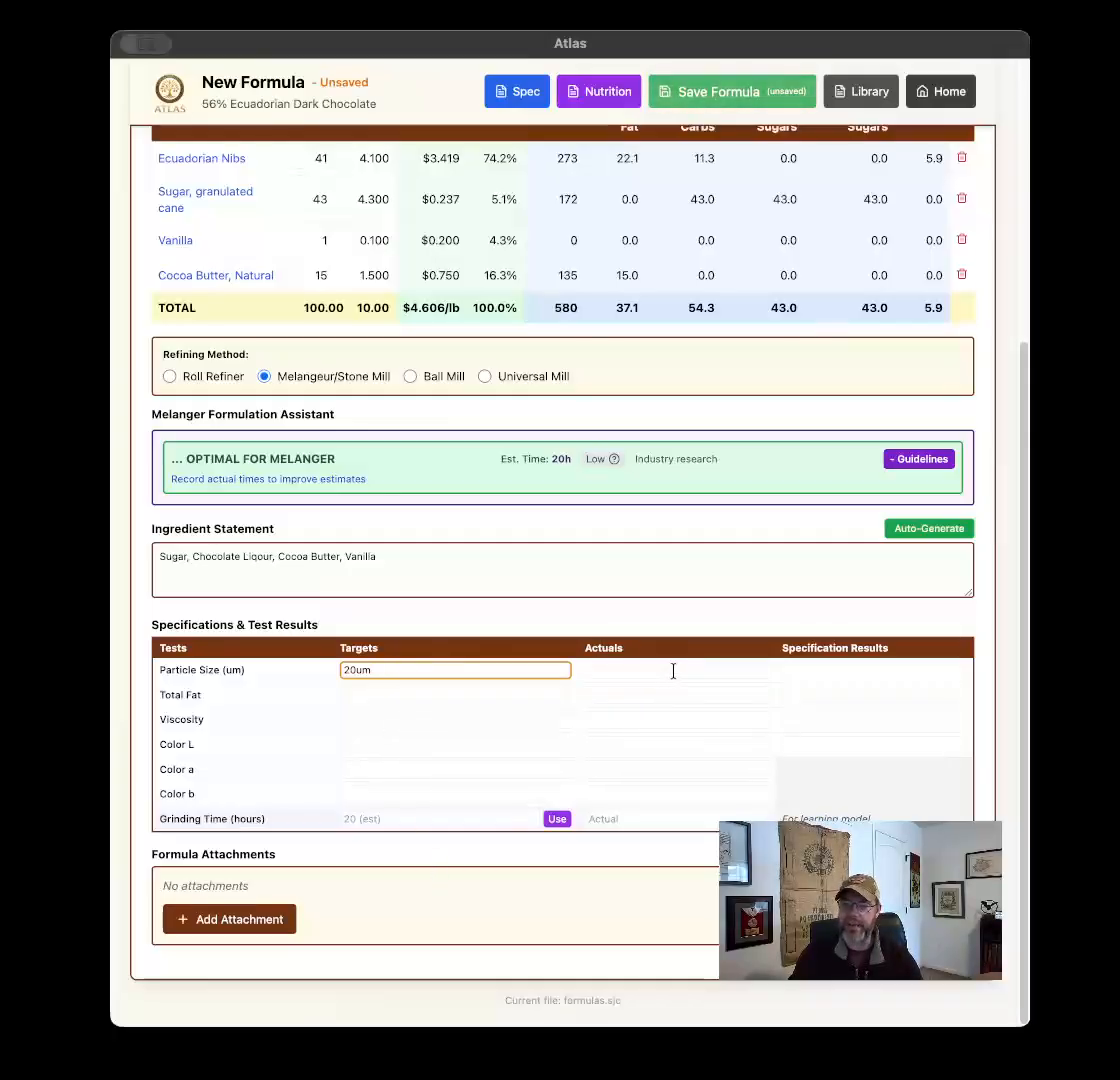
drag(419, 669, 309, 673)
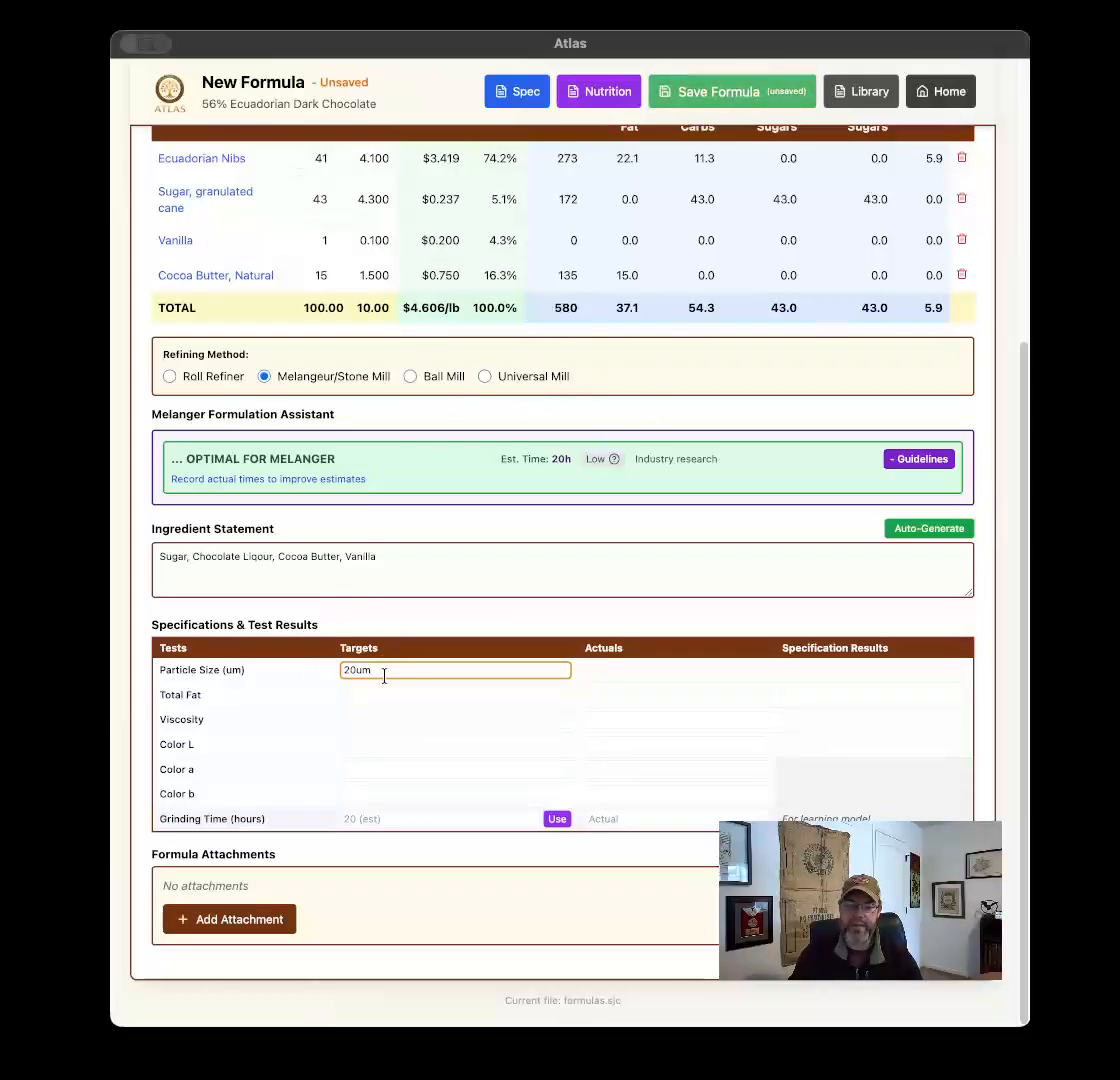
click(642, 672)
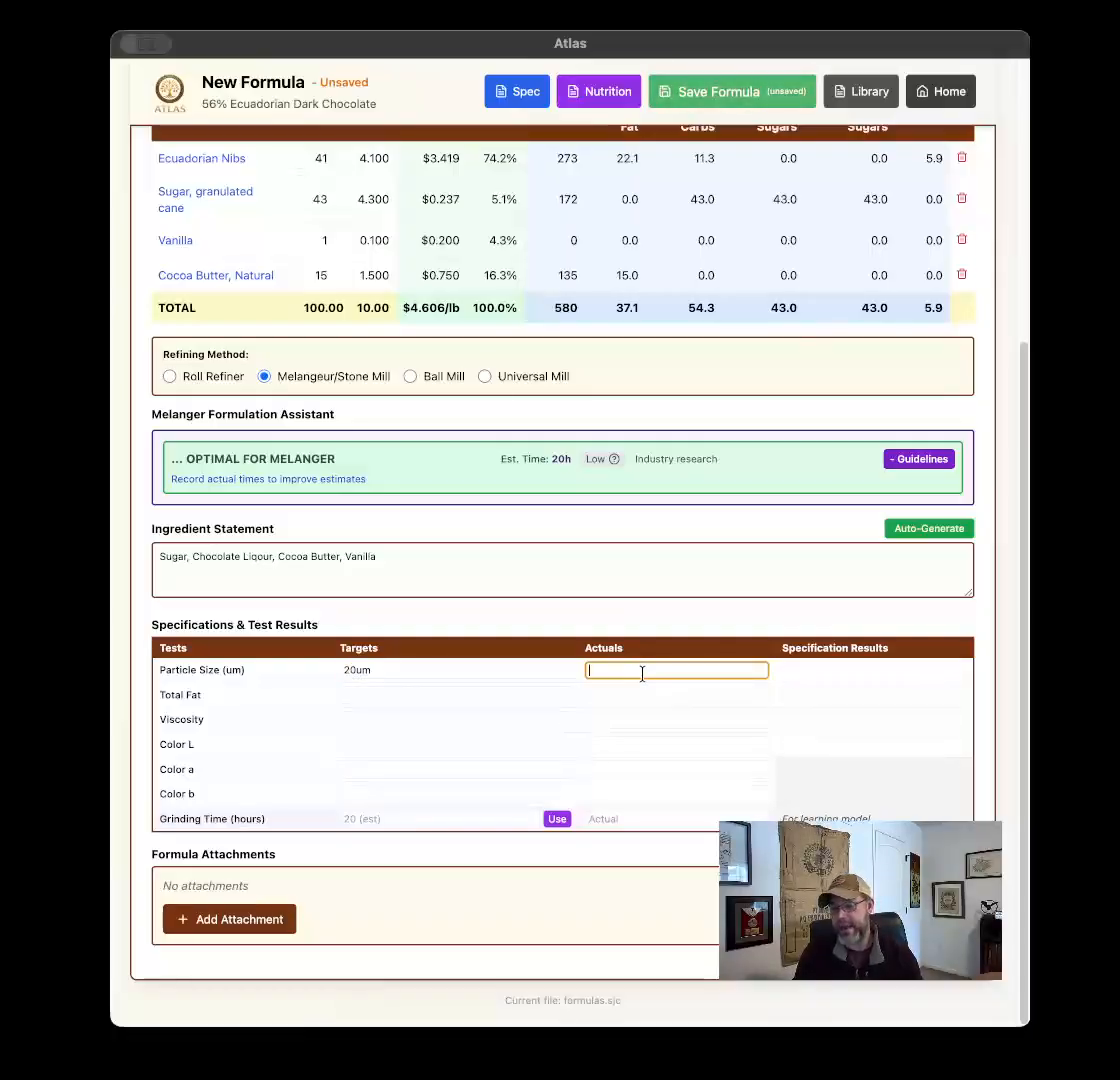
text(22)
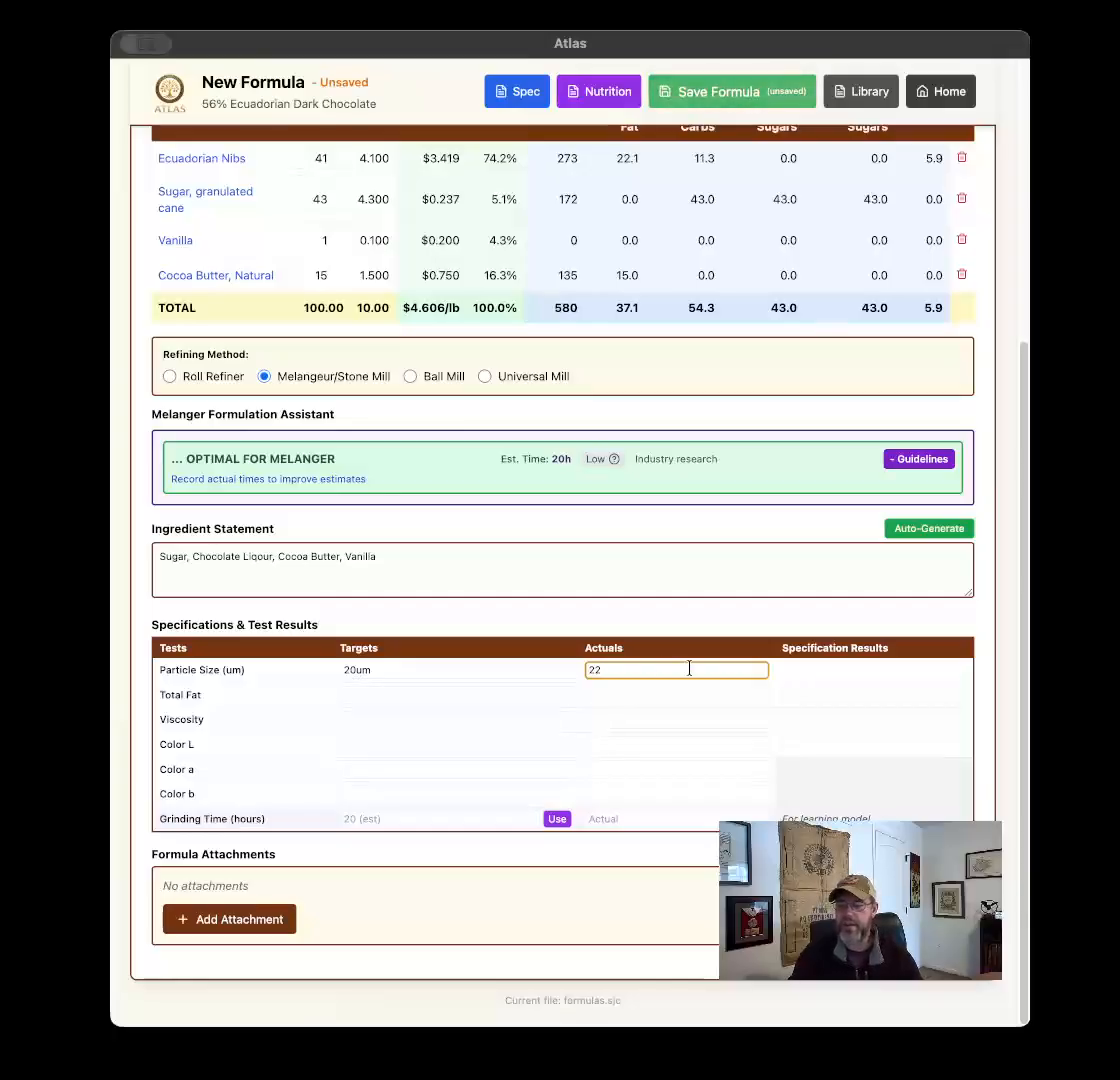
click(838, 668)
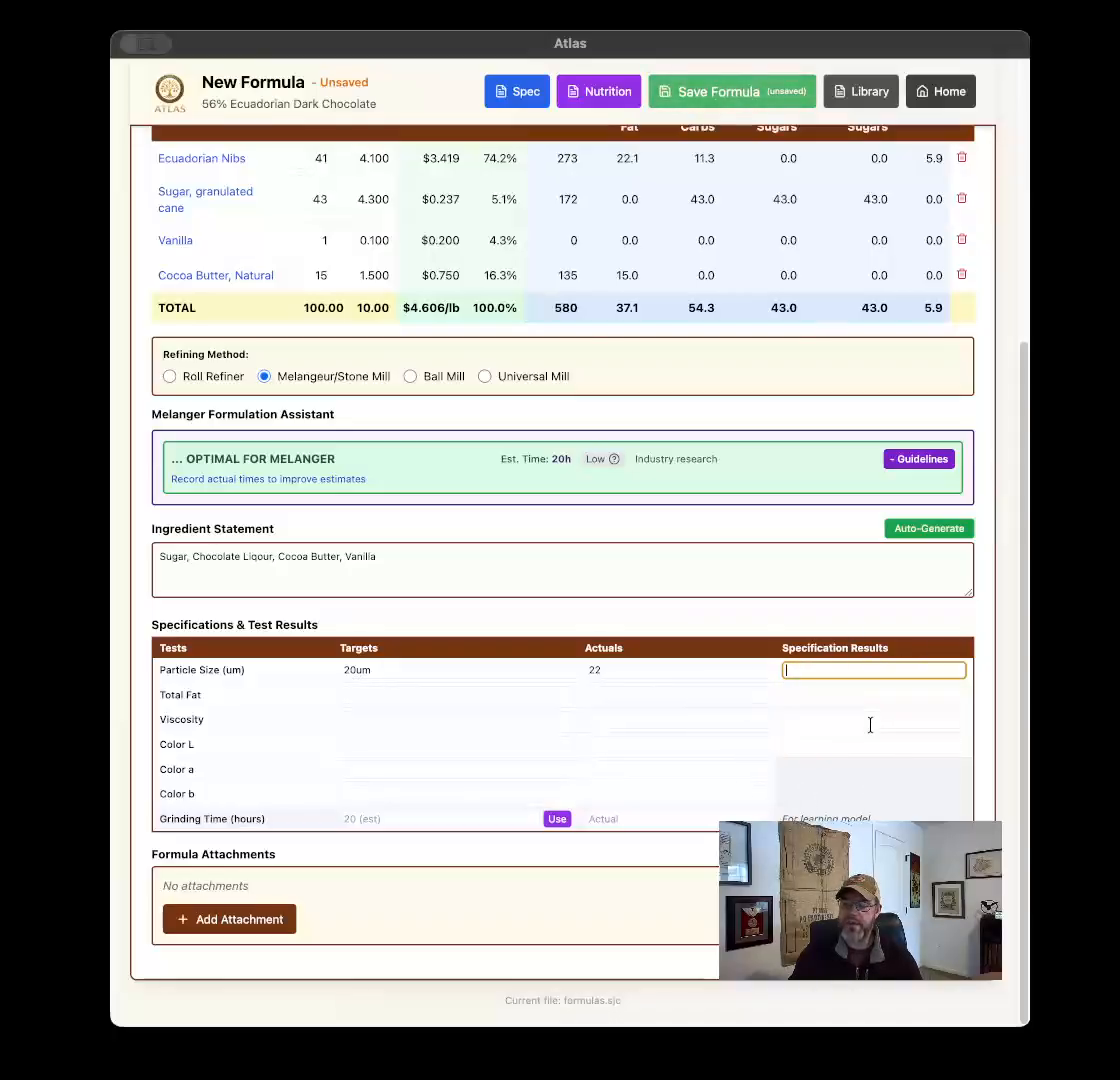
text(2)
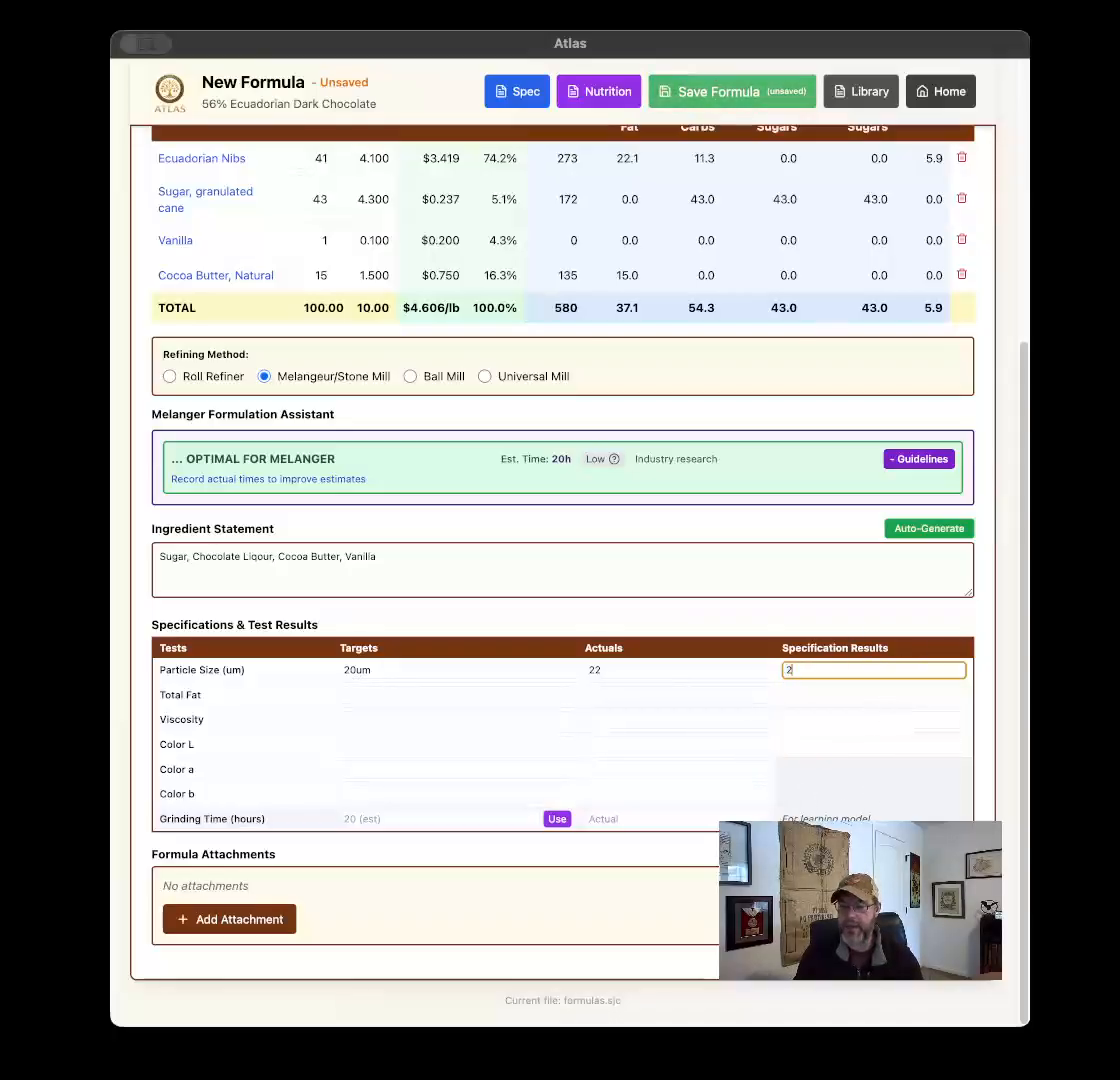
text(2 +/ 2)
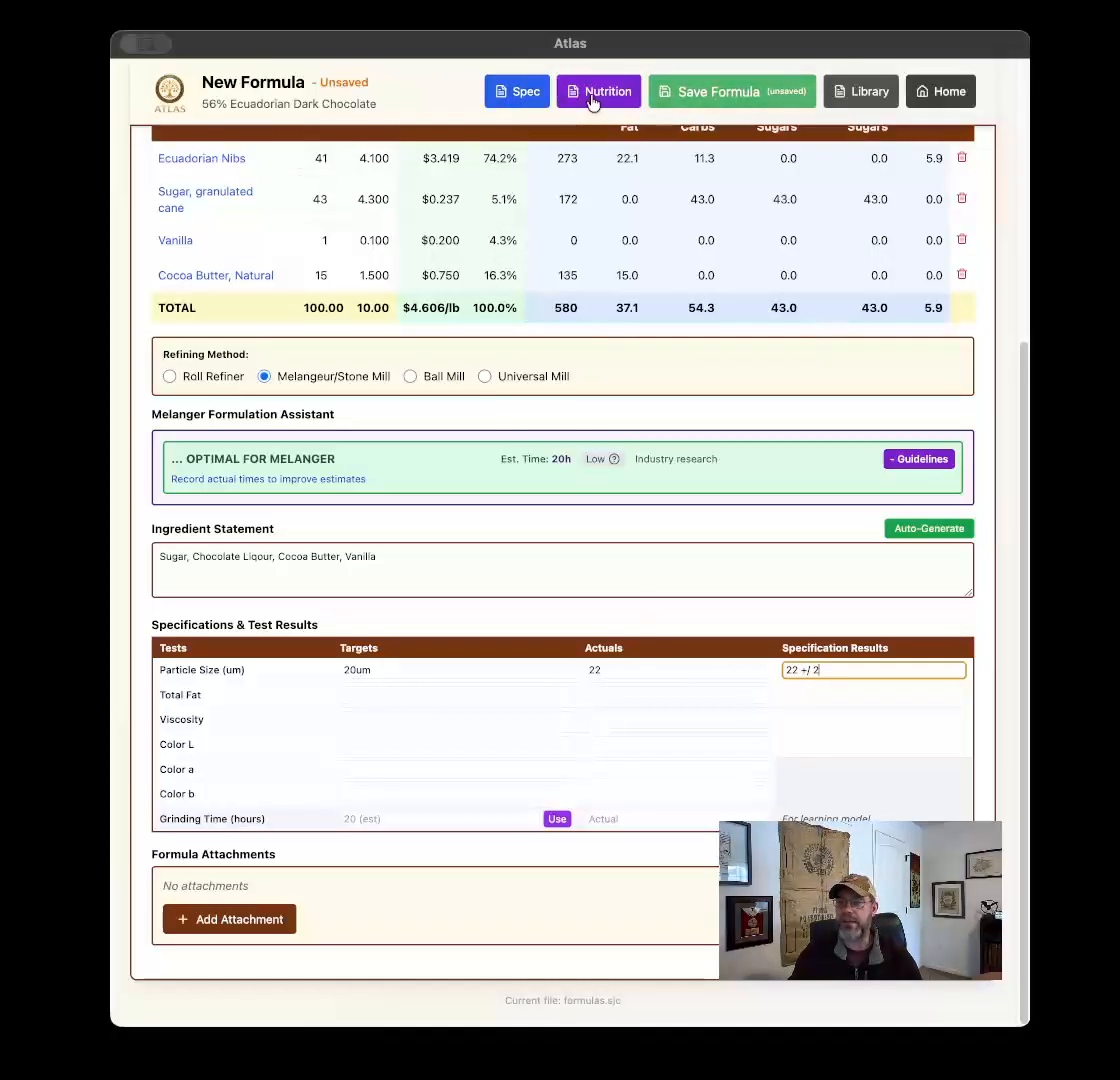
Step: Open the formula's product specification without printing it, review its specification tables and ingredient statement, and put it away
click(514, 98)
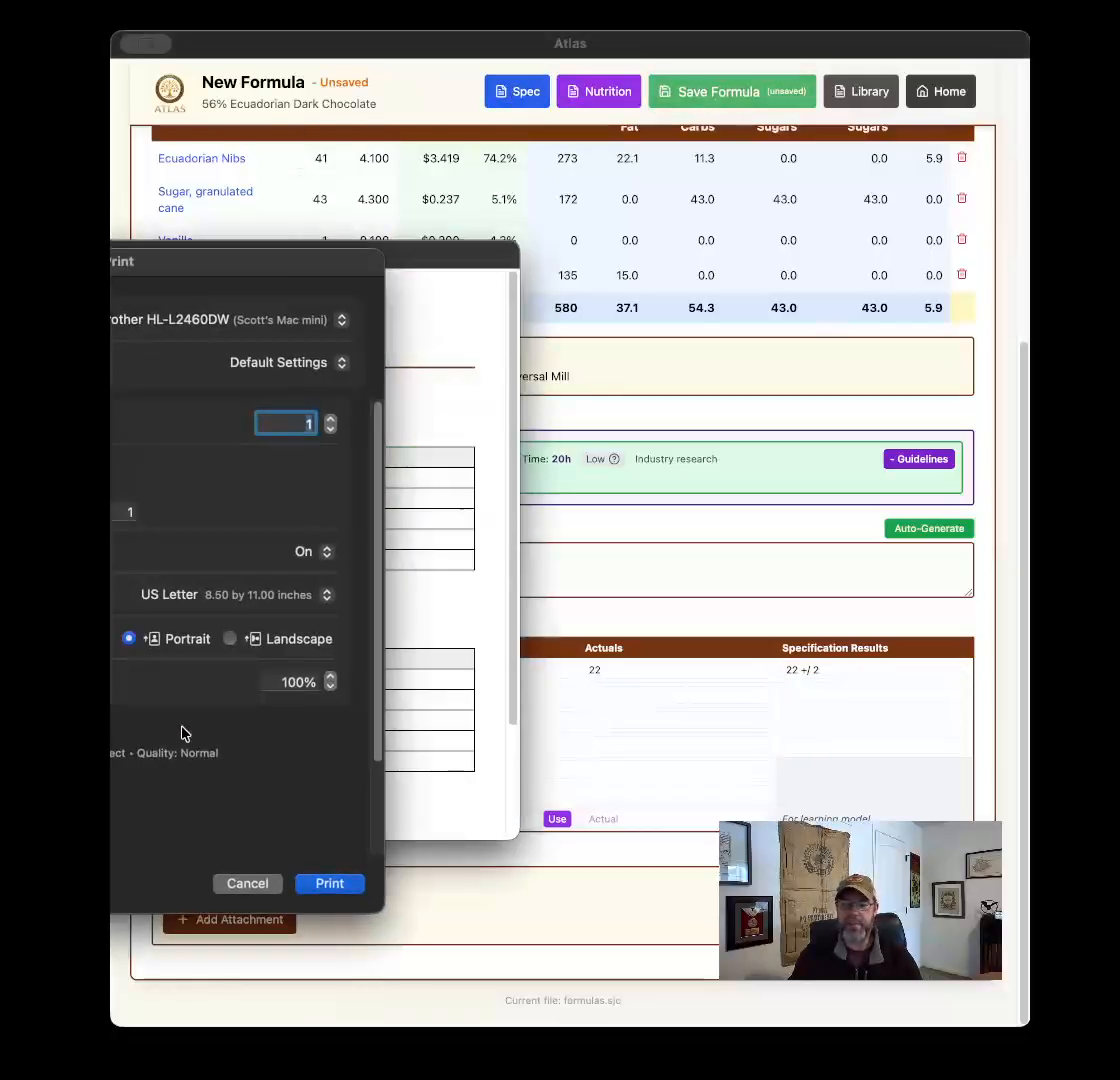
click(250, 883)
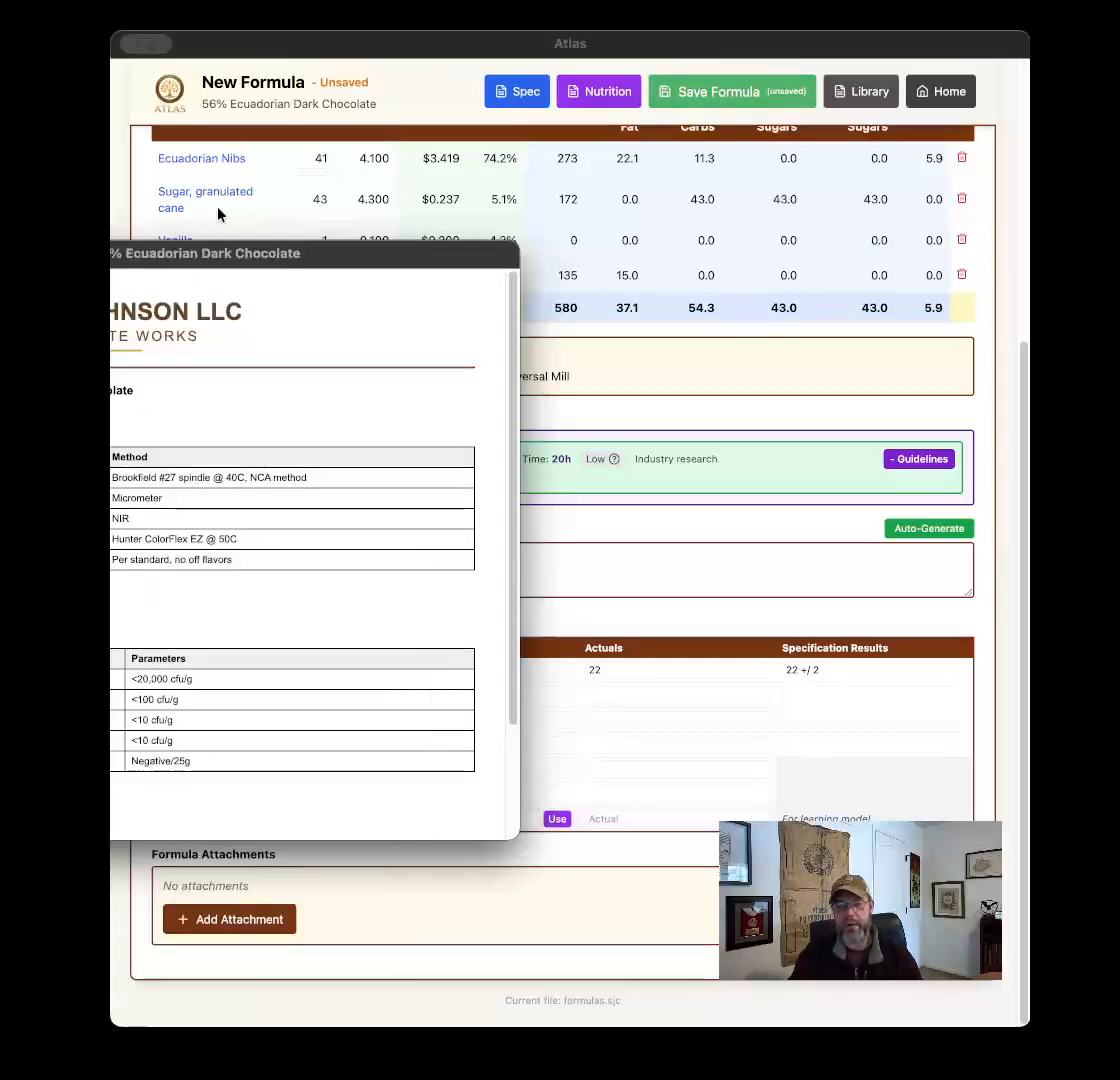
drag(168, 263, 537, 82)
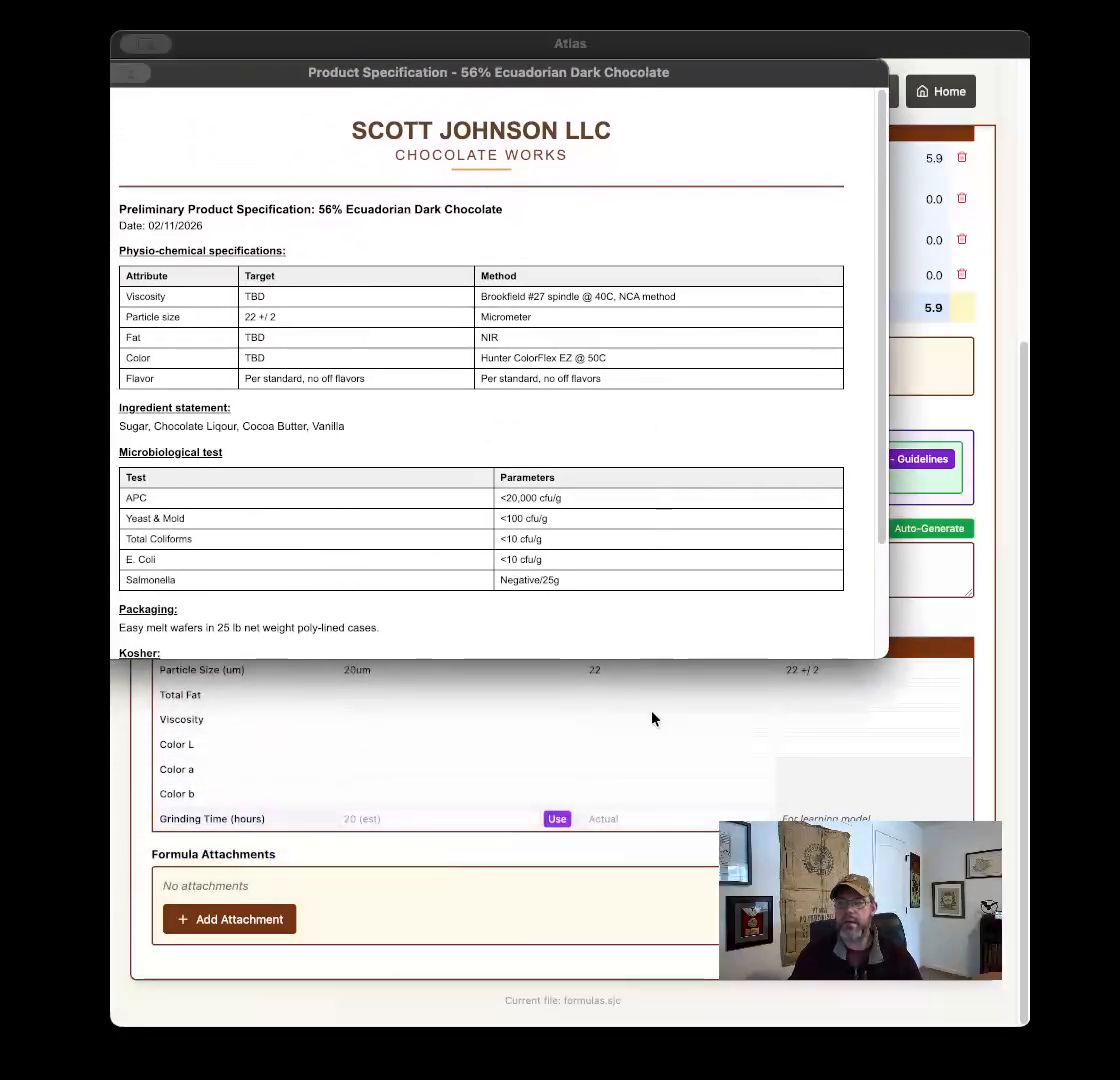
drag(680, 657, 690, 617)
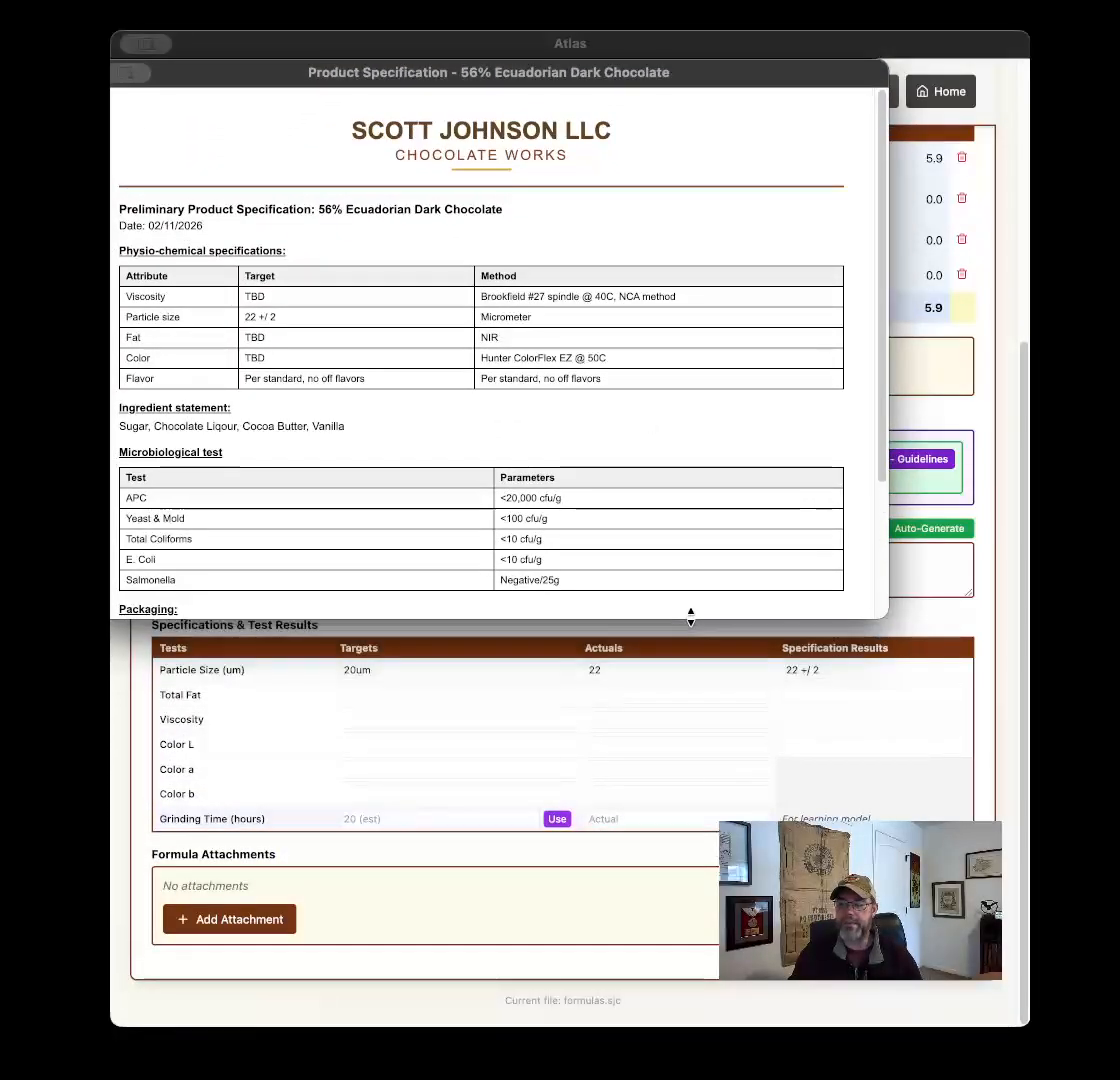
drag(380, 74, 667, 160)
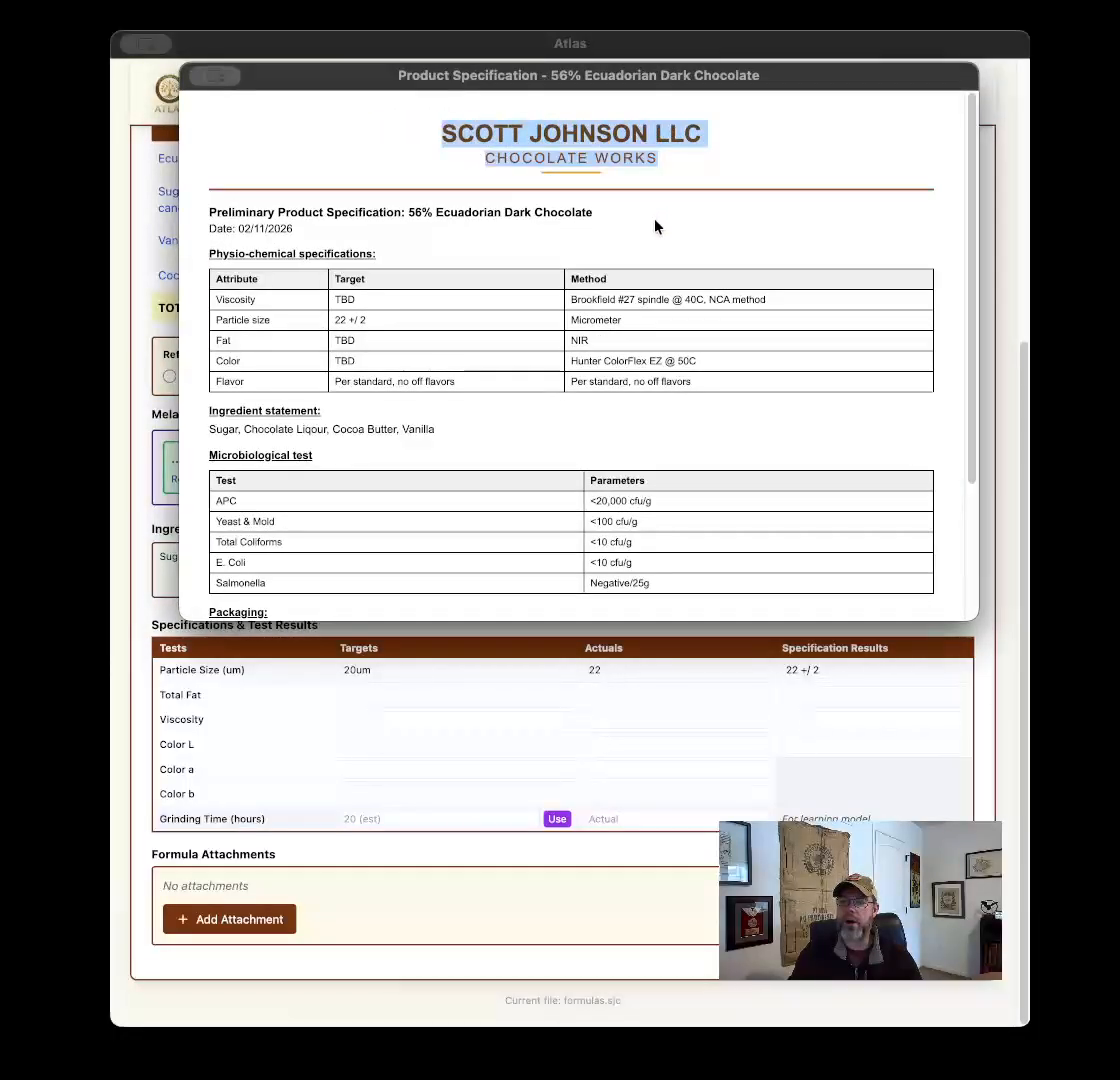
click(580, 132)
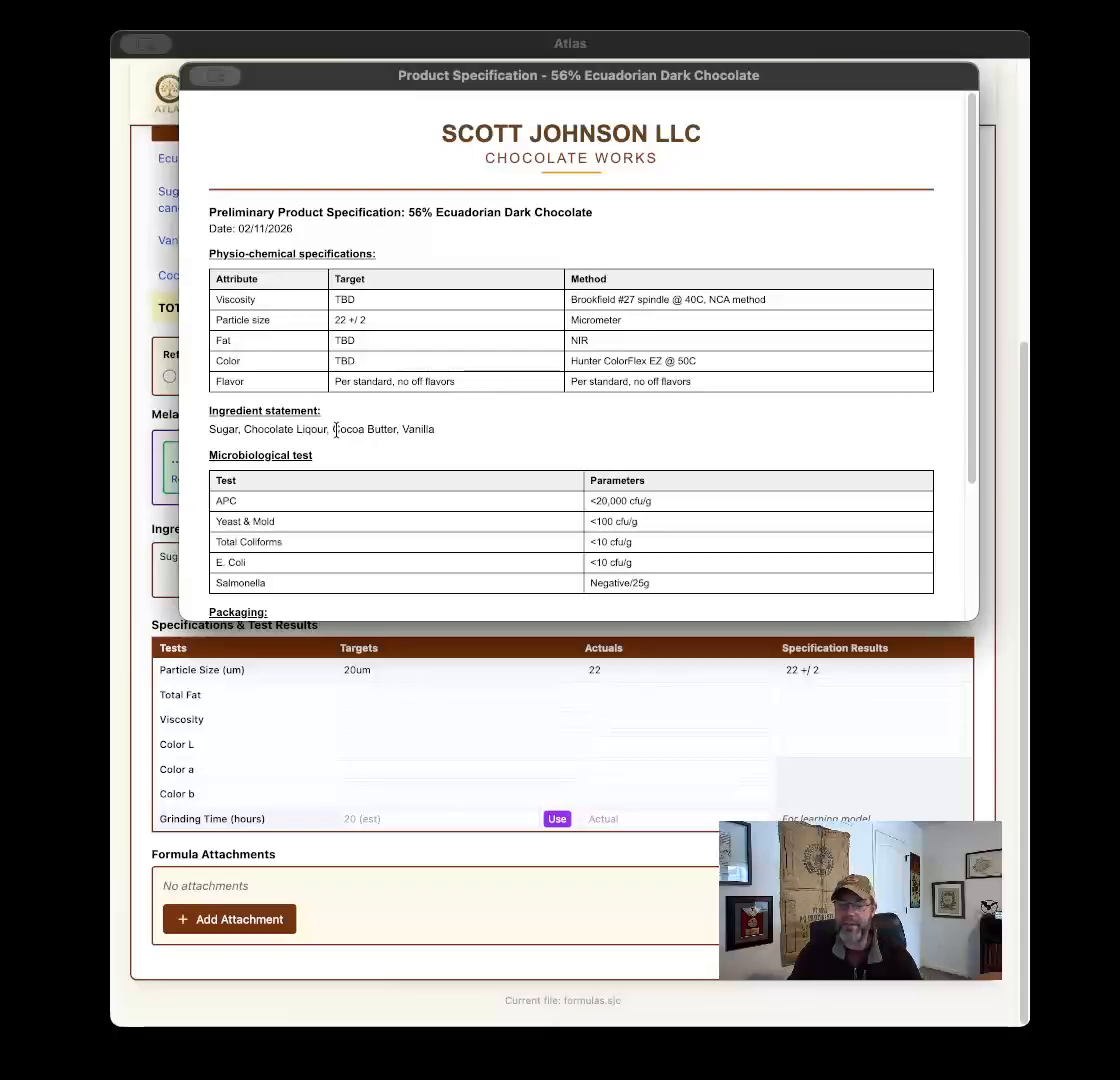
scroll(330, 468, down, 2)
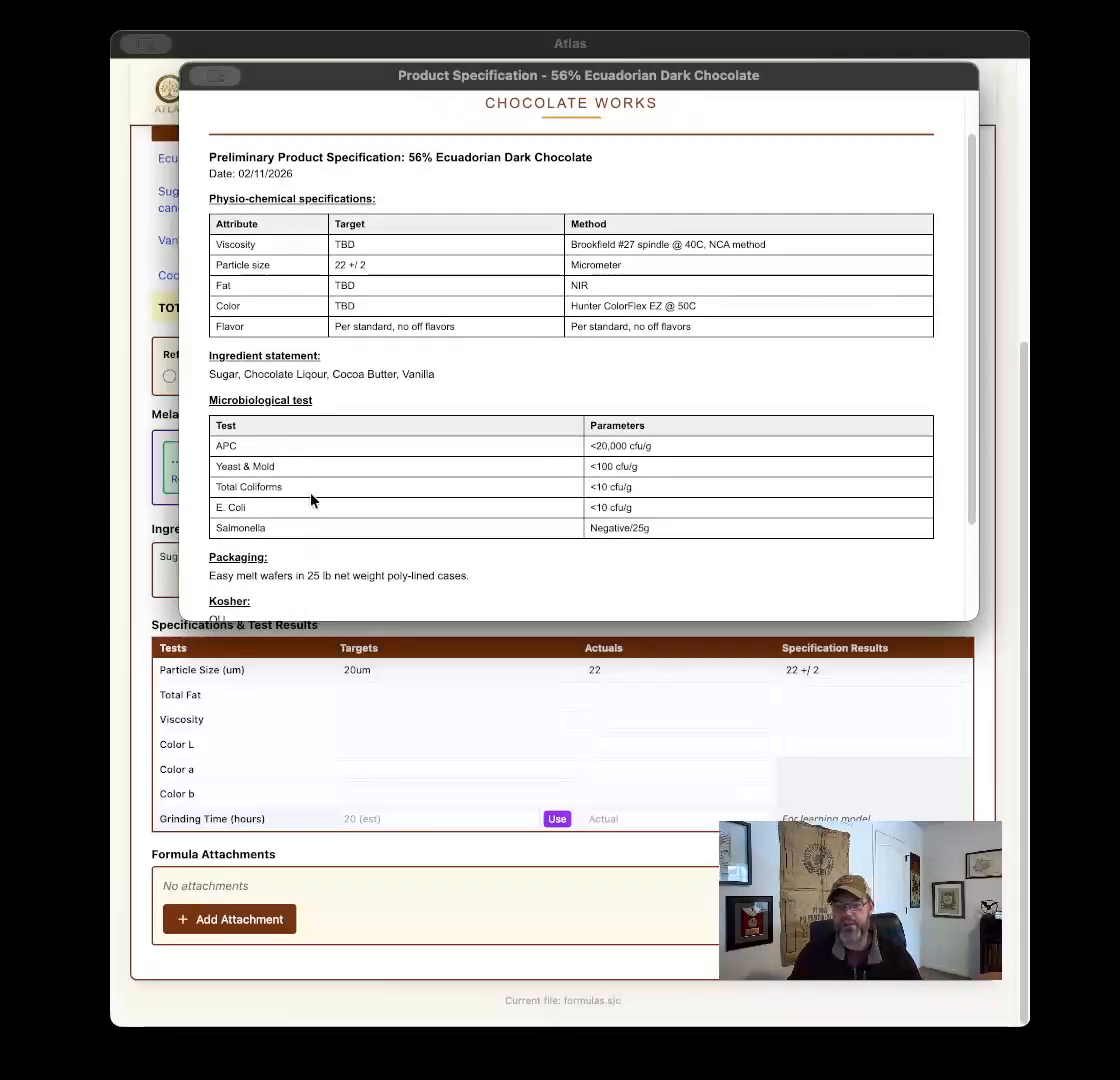
drag(355, 74, 10, 500)
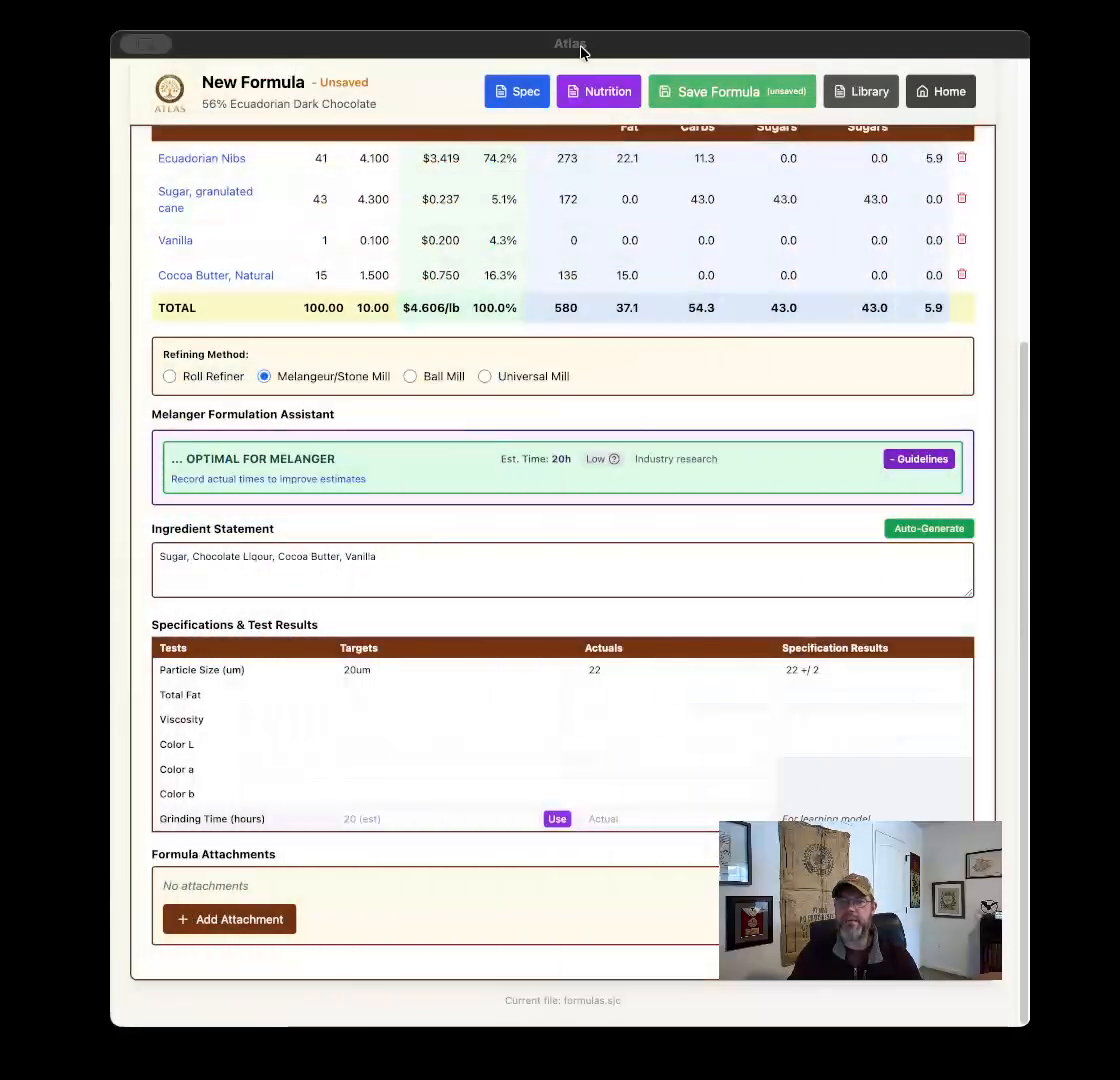
Step: Open the formula's nutritional information without printing it, review the Nutrition Facts label, and close it
drag(183, 265, 580, 163)
click(653, 786)
drag(268, 256, 687, 116)
scroll(561, 418, down, 4)
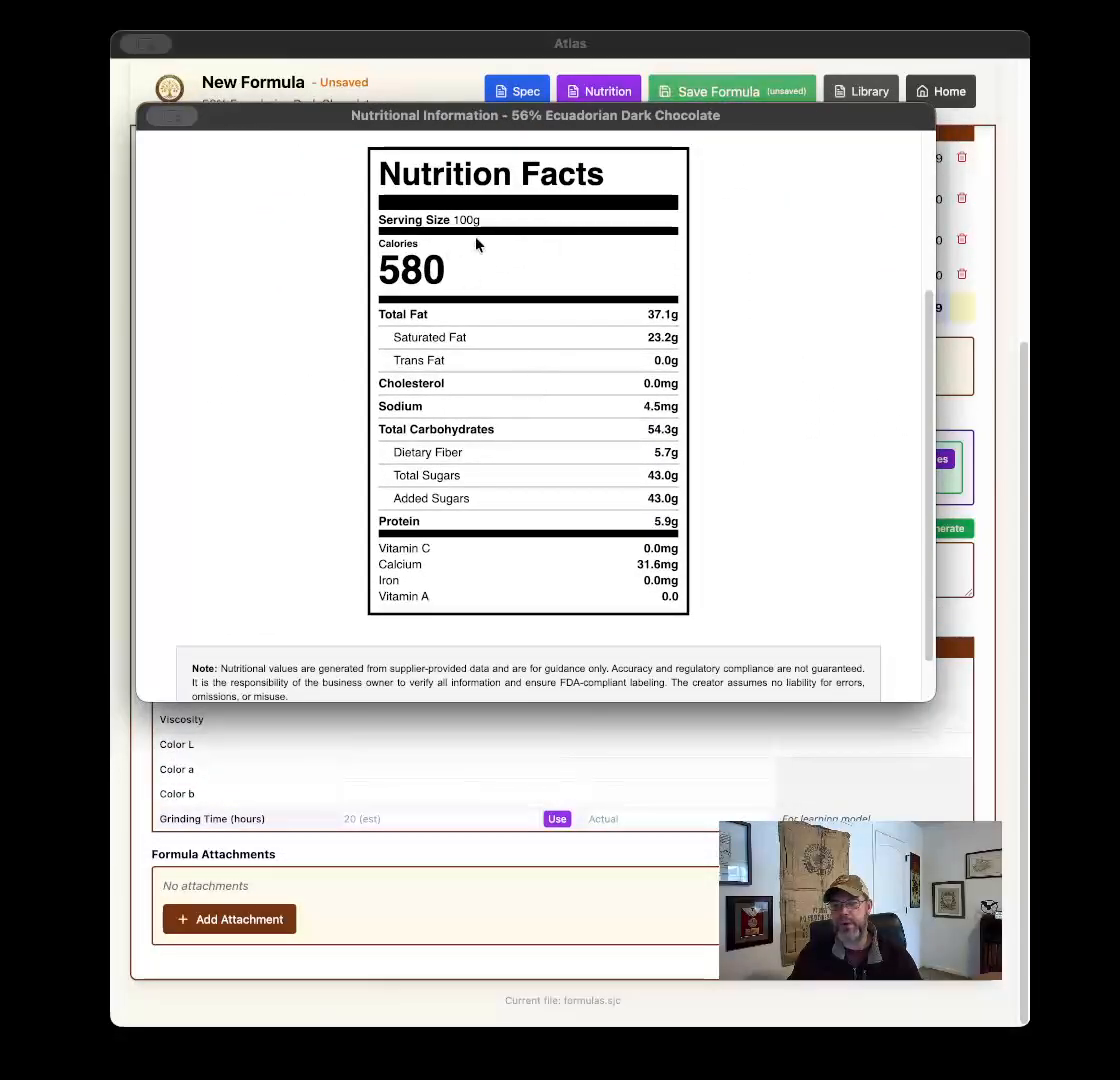
scroll(488, 300, up, 5)
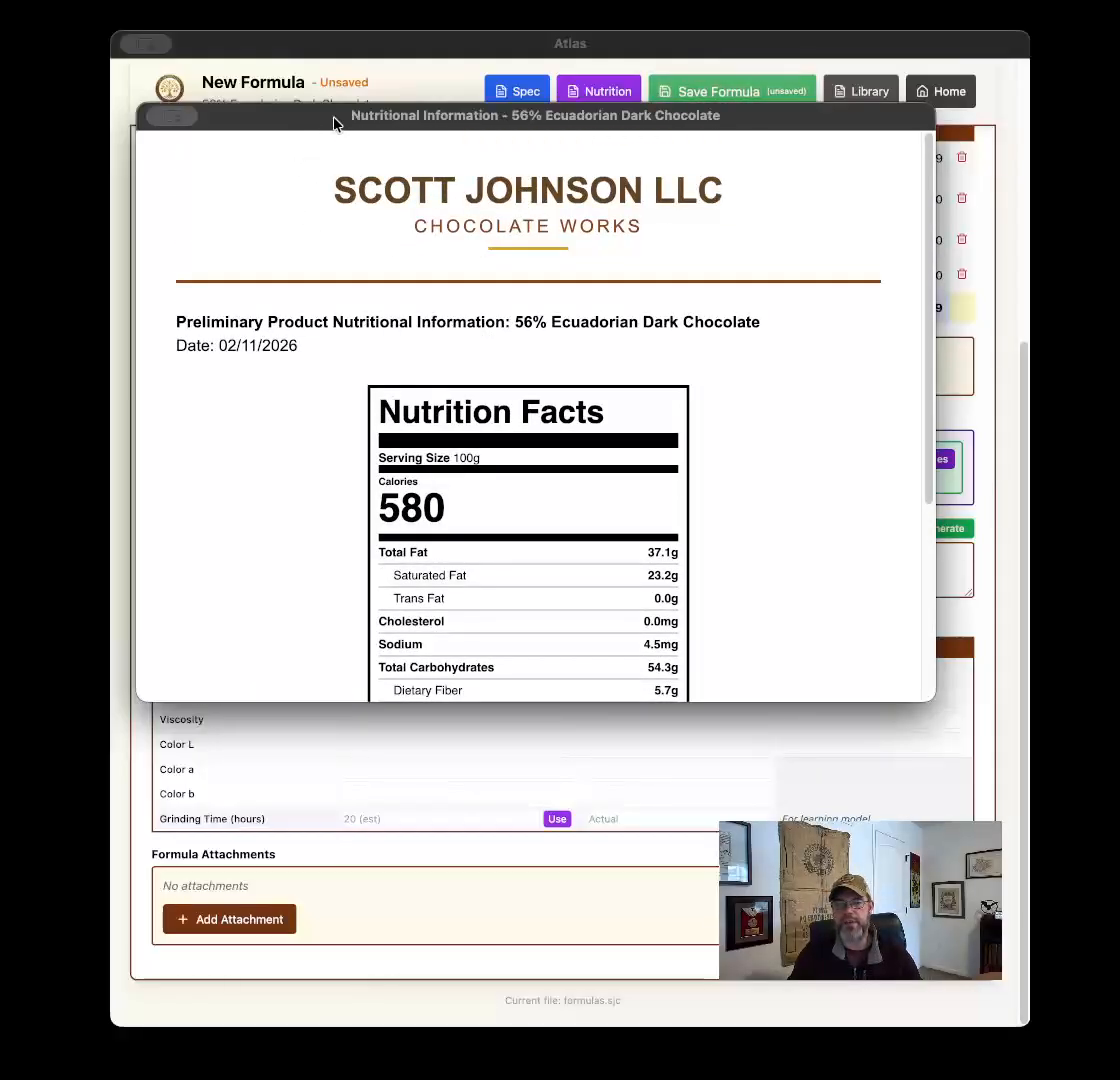
click(158, 116)
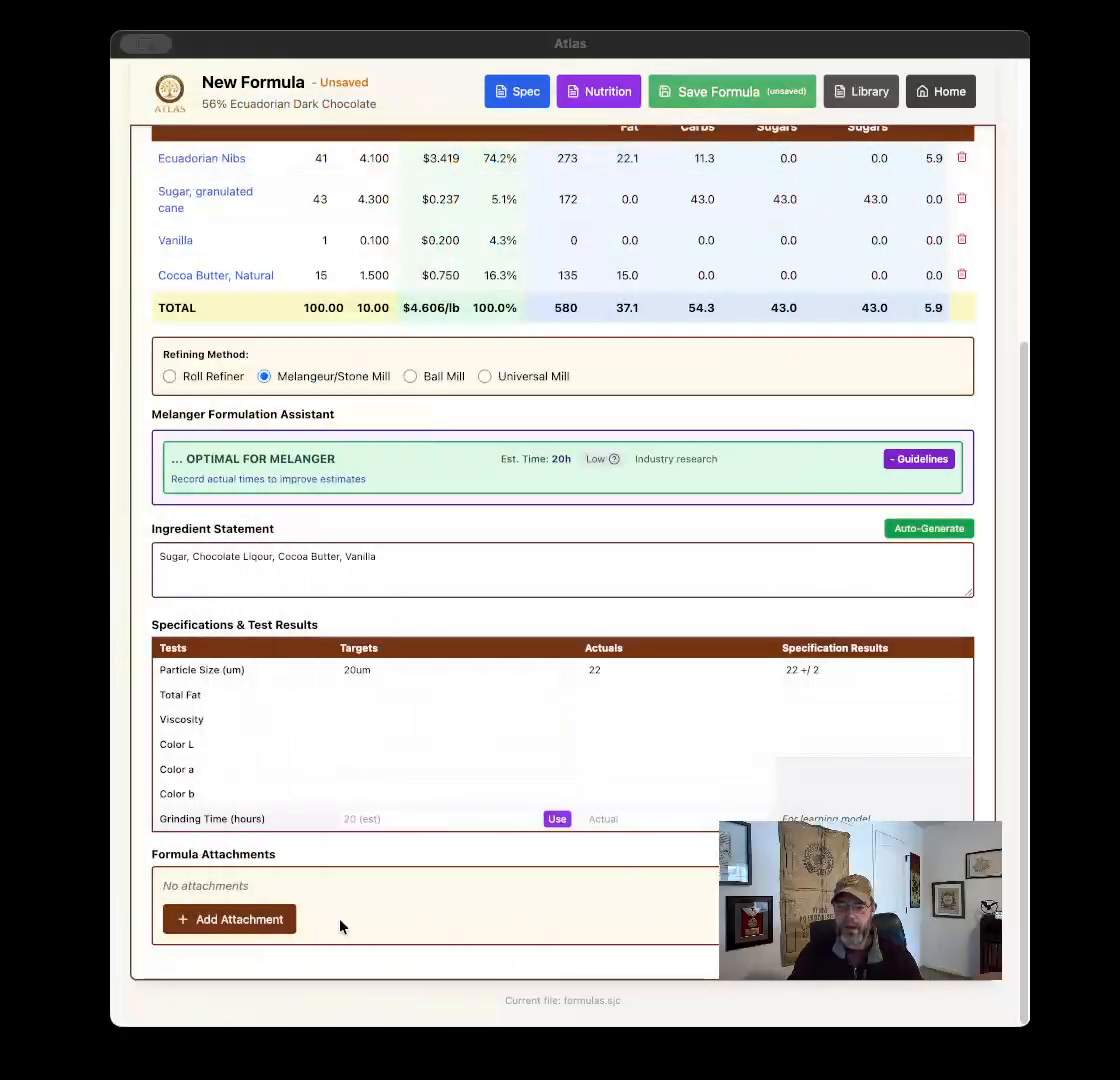